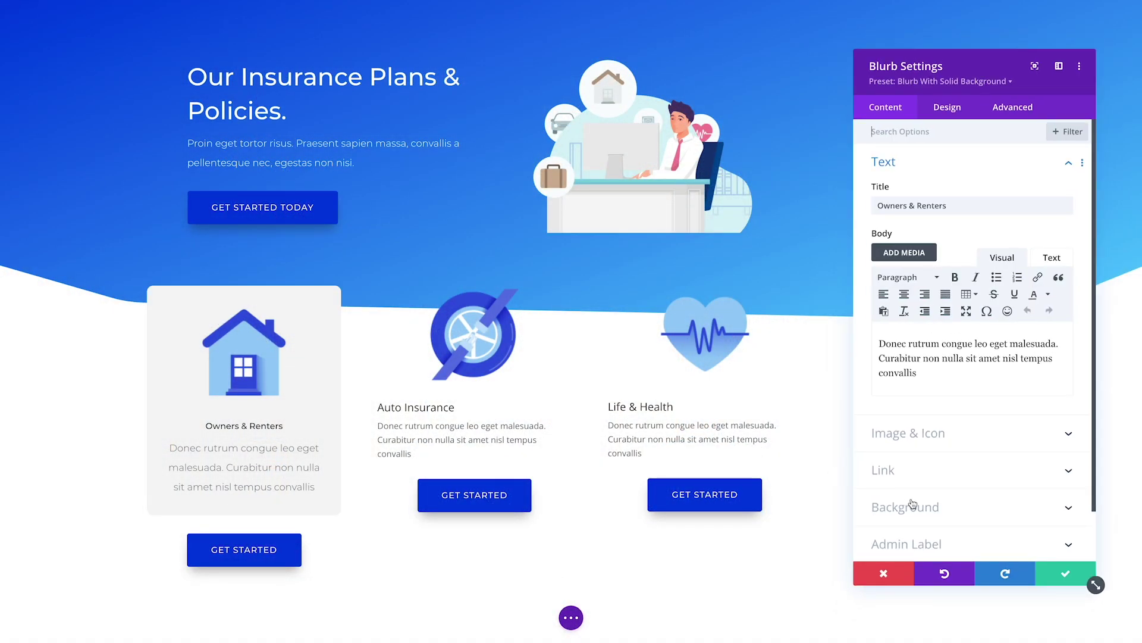
- Enlarge the Owners & Renters blurb title and add a box shadow to the card
{"action": "left_click", "coordinate": [880, 505]}
{"action": "left_click", "coordinate": [947, 104]}
{"action": "left_click", "coordinate": [893, 268]}
{"action": "left_click_drag", "start_coordinate": [893, 487], "coordinate": [910, 487]}
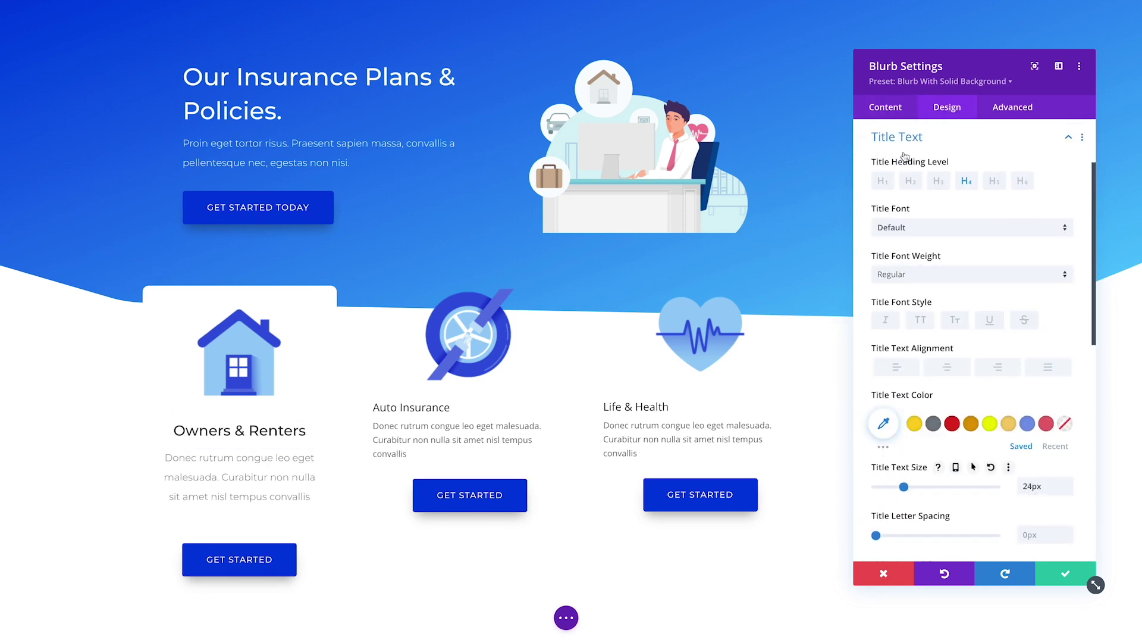
{"action": "scroll", "coordinate": [970, 357], "scroll_direction": "down", "scroll_amount": 10}
{"action": "left_click", "coordinate": [907, 240]}
{"action": "left_click", "coordinate": [950, 280]}
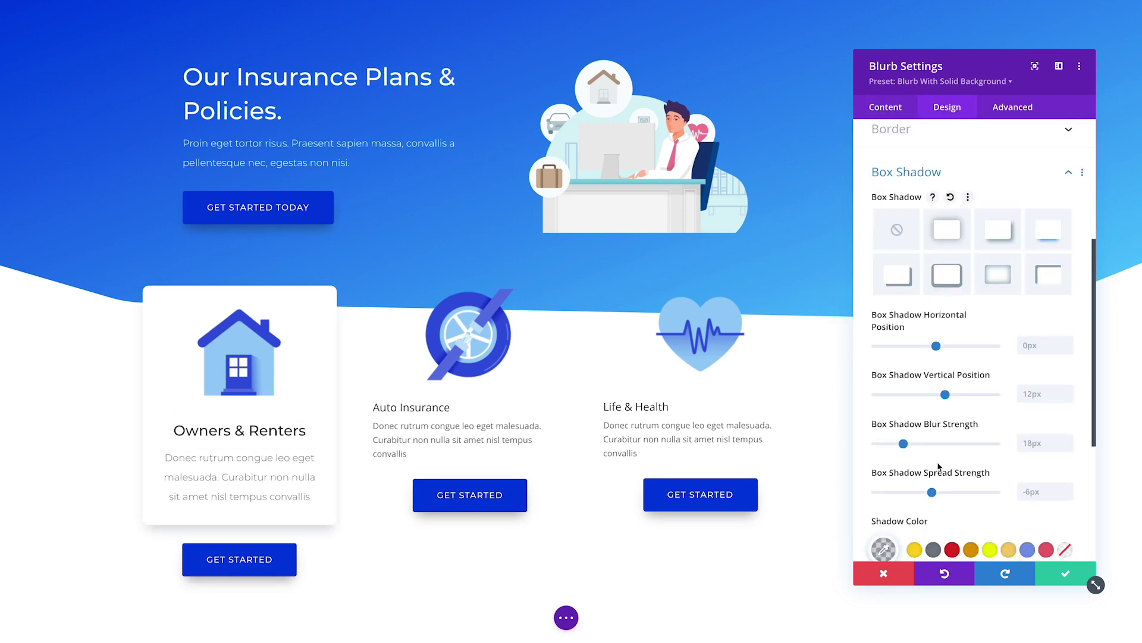
- Save the card's current styles as a new preset named 'Blurb With Dropshadow'
{"action": "left_click", "coordinate": [977, 83]}
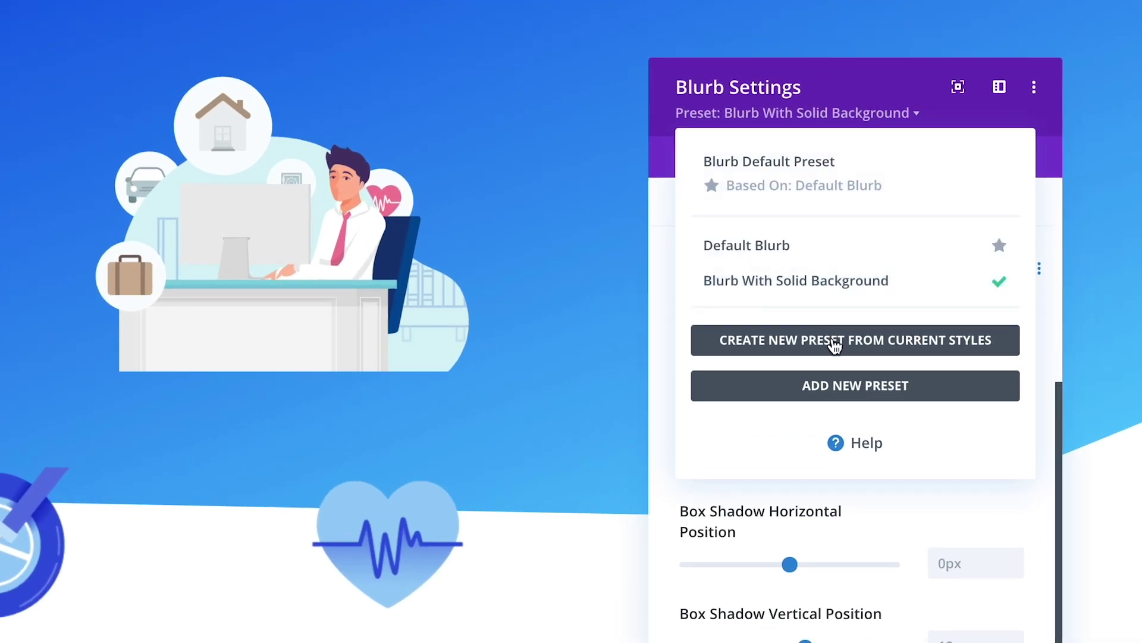
{"action": "left_click", "coordinate": [835, 342]}
{"action": "left_click", "coordinate": [770, 232]}
{"action": "type", "text": "Blurb With Dr"}
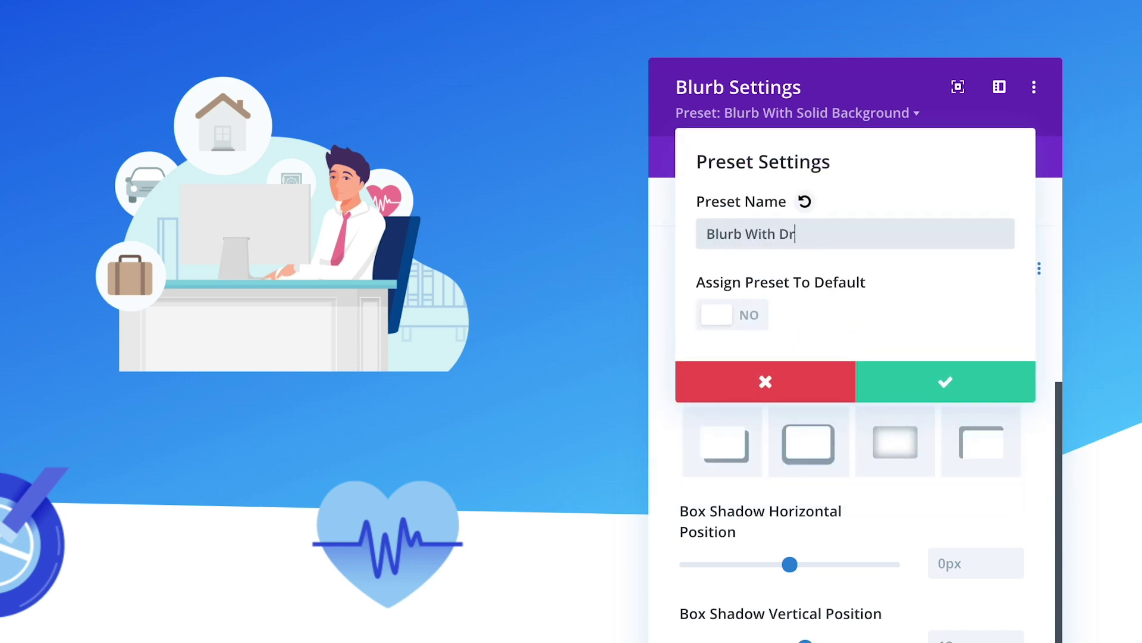
{"action": "type", "text": "opshadow"}
{"action": "left_click", "coordinate": [945, 381]}
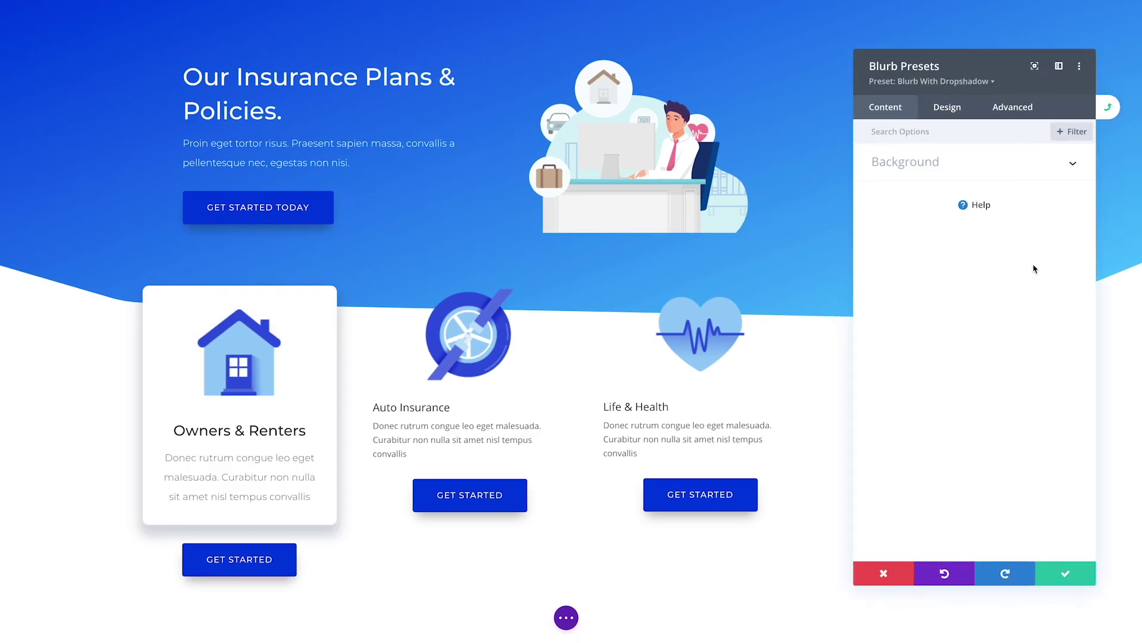
{"action": "left_click", "coordinate": [1065, 572]}
- Apply the Blurb With Dropshadow preset to the Auto Insurance and Life & Health blurbs
{"action": "left_click", "coordinate": [461, 344]}
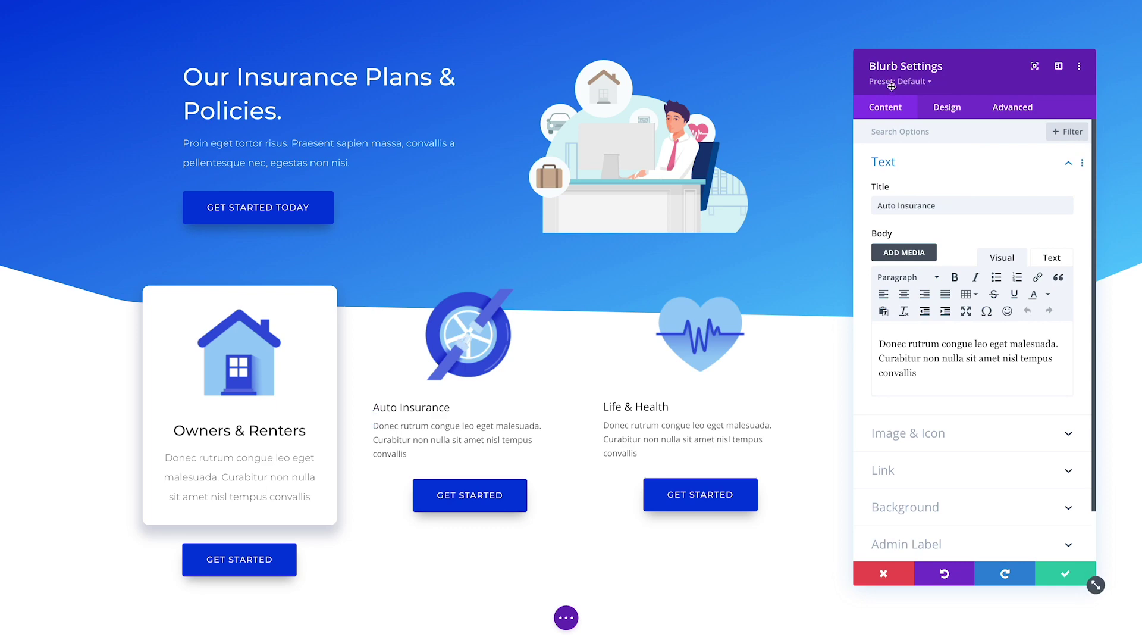
{"action": "left_click", "coordinate": [900, 81]}
{"action": "left_click", "coordinate": [931, 200]}
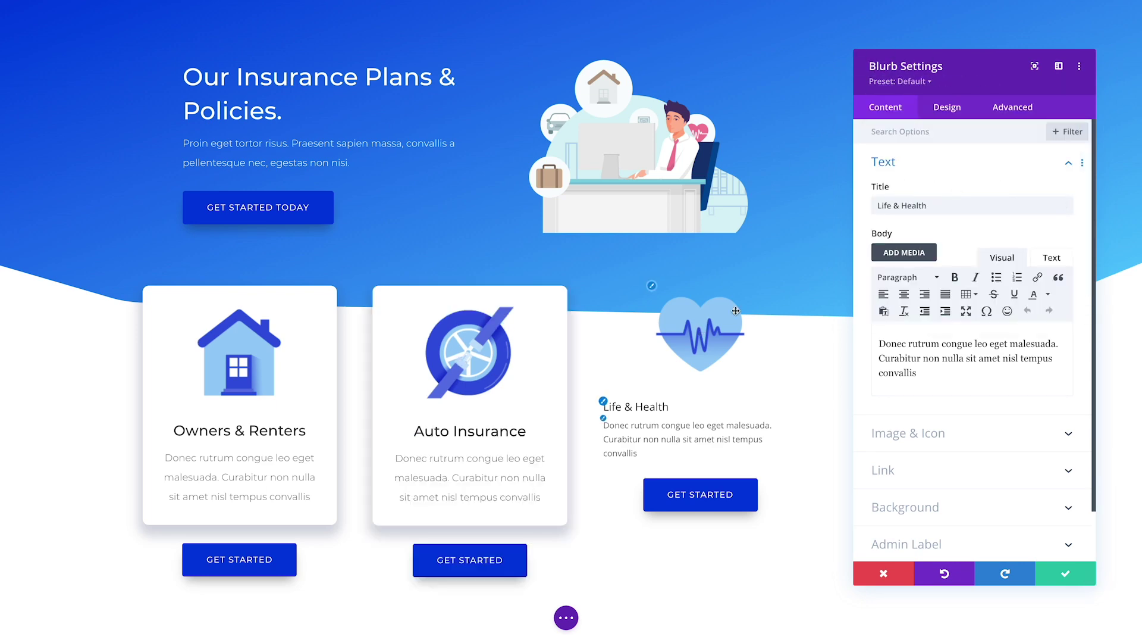
{"action": "left_click", "coordinate": [900, 82]}
{"action": "left_click", "coordinate": [931, 200]}
{"action": "left_click", "coordinate": [1055, 572]}
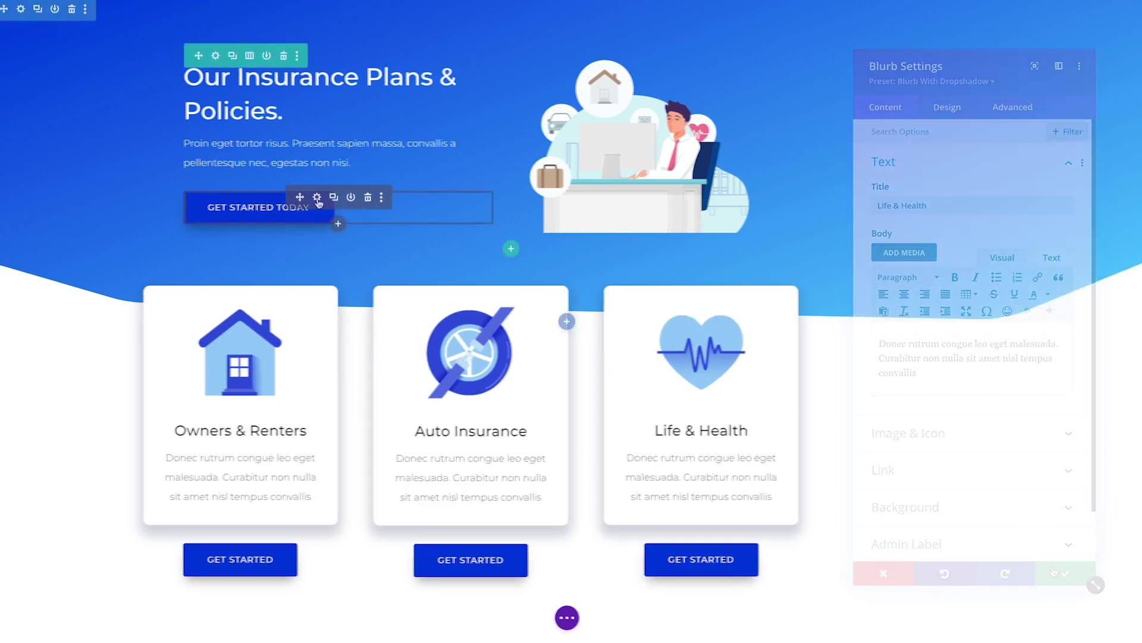
{"action": "left_click", "coordinate": [317, 199]}
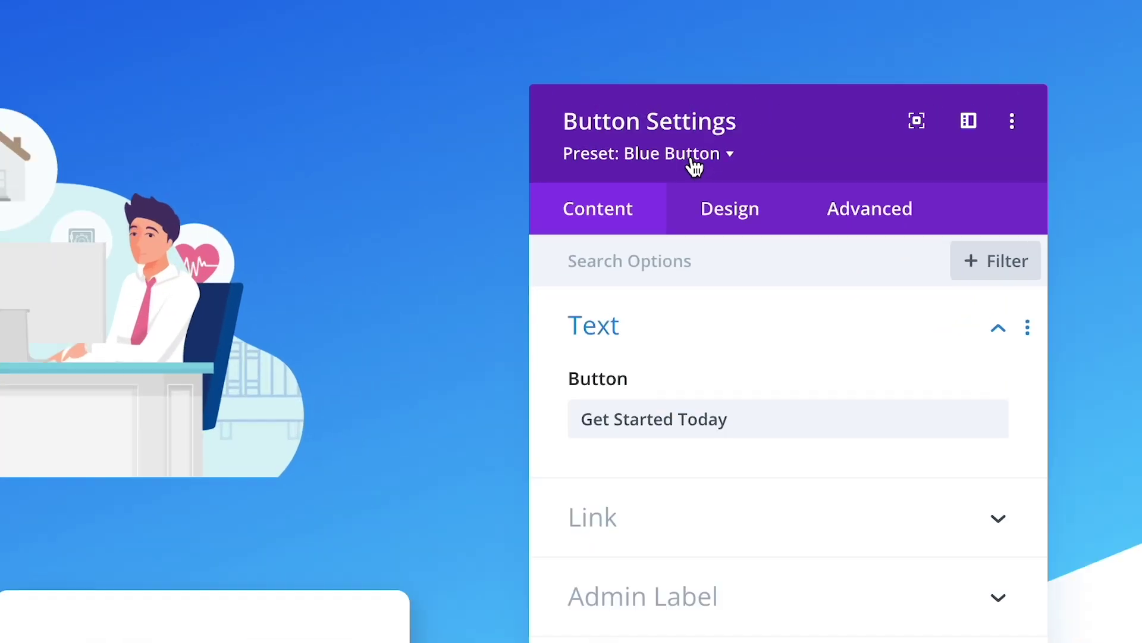
- Change the Blue Button preset's background to green and apply the change site-wide
{"action": "left_click", "coordinate": [933, 87]}
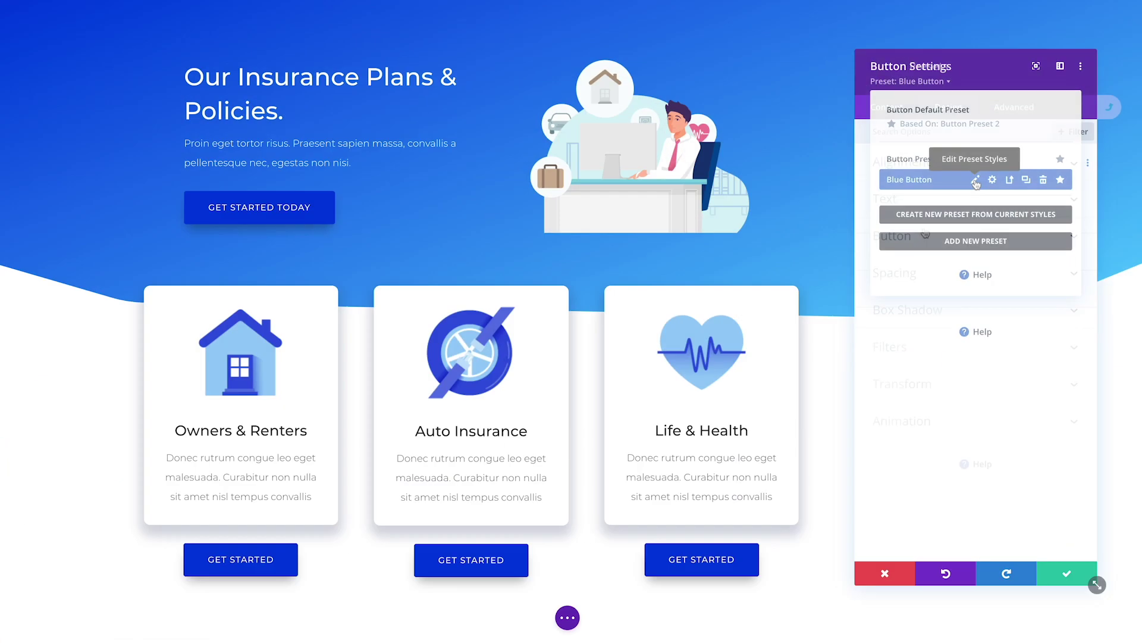
{"action": "left_click", "coordinate": [787, 364]}
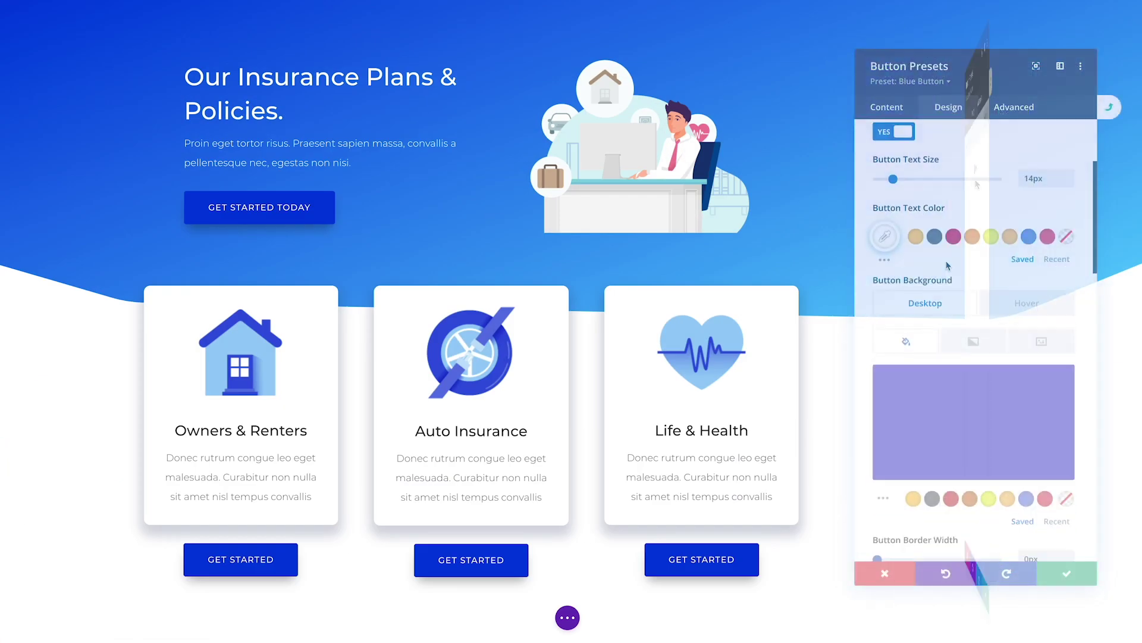
{"action": "mouse_move", "coordinate": [969, 365]}
{"action": "left_mouse_down"}
{"action": "mouse_move", "coordinate": [991, 355]}
{"action": "mouse_move", "coordinate": [964, 356]}
{"action": "left_mouse_up"}
{"action": "left_click", "coordinate": [1062, 574]}
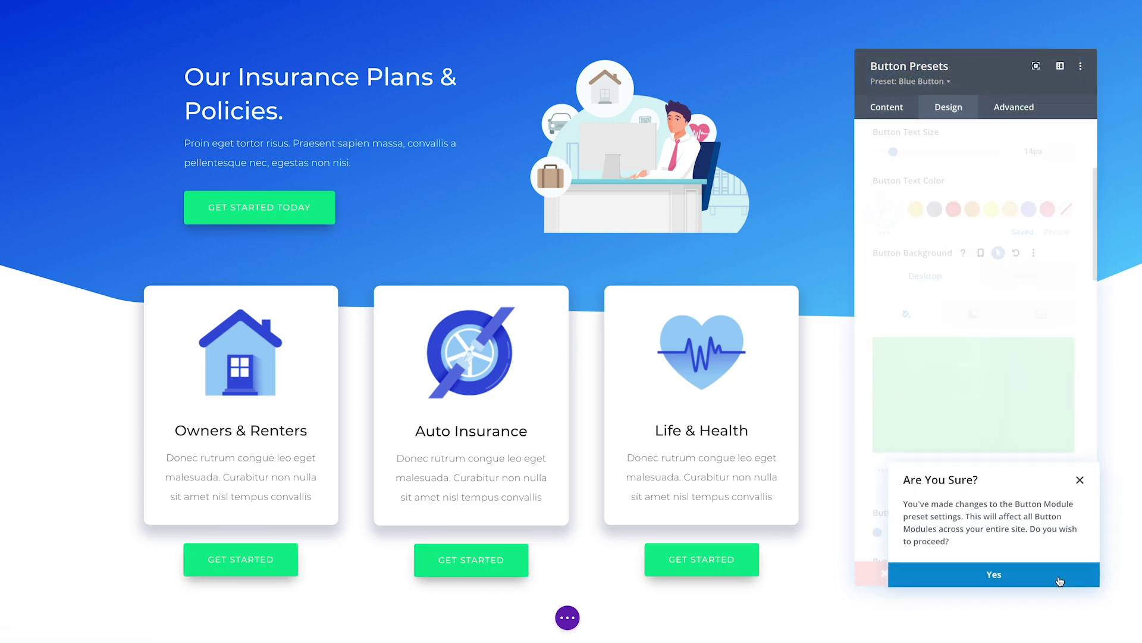
{"action": "left_click", "coordinate": [1041, 576]}
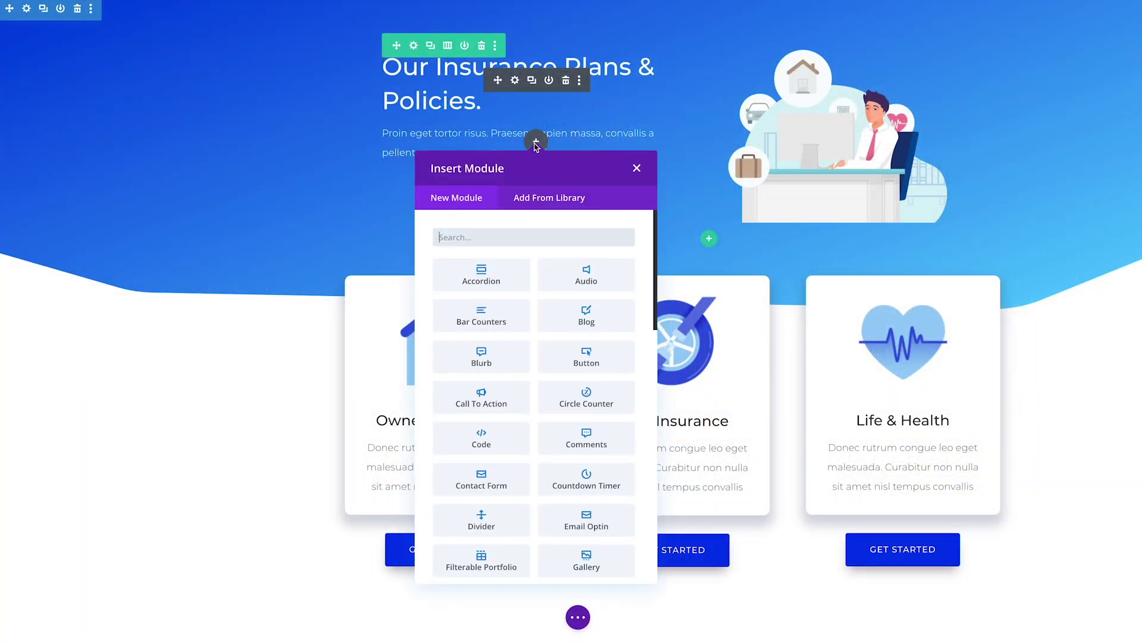
- Add a Click Here button module to the intro and apply Green, then Orange Button presets
{"action": "left_click", "coordinate": [586, 357]}
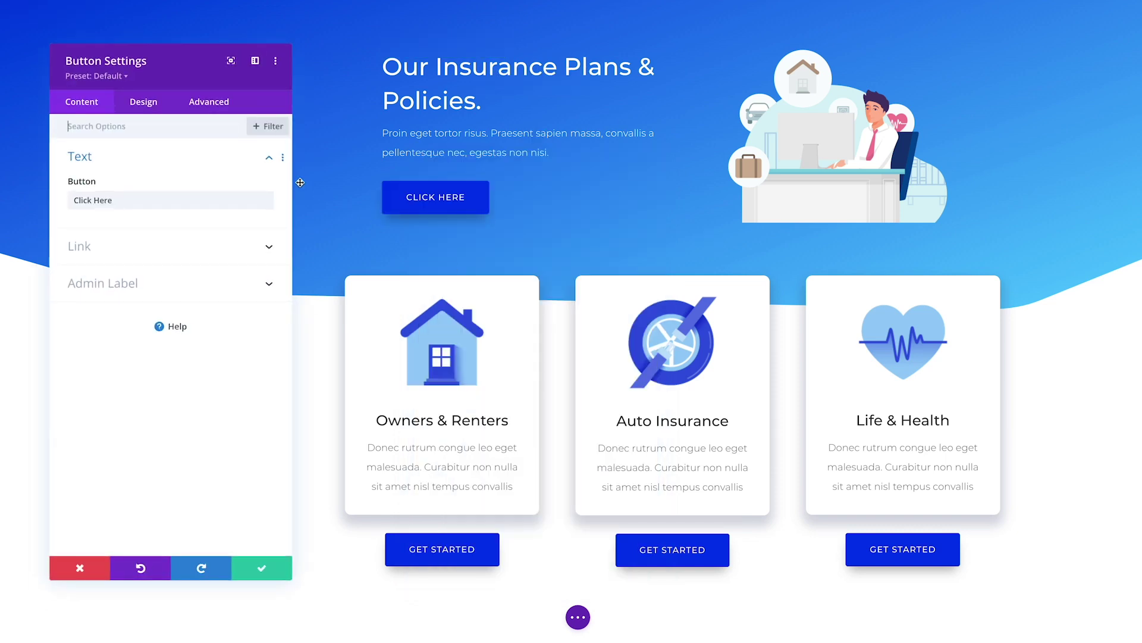
{"action": "left_click", "coordinate": [118, 77]}
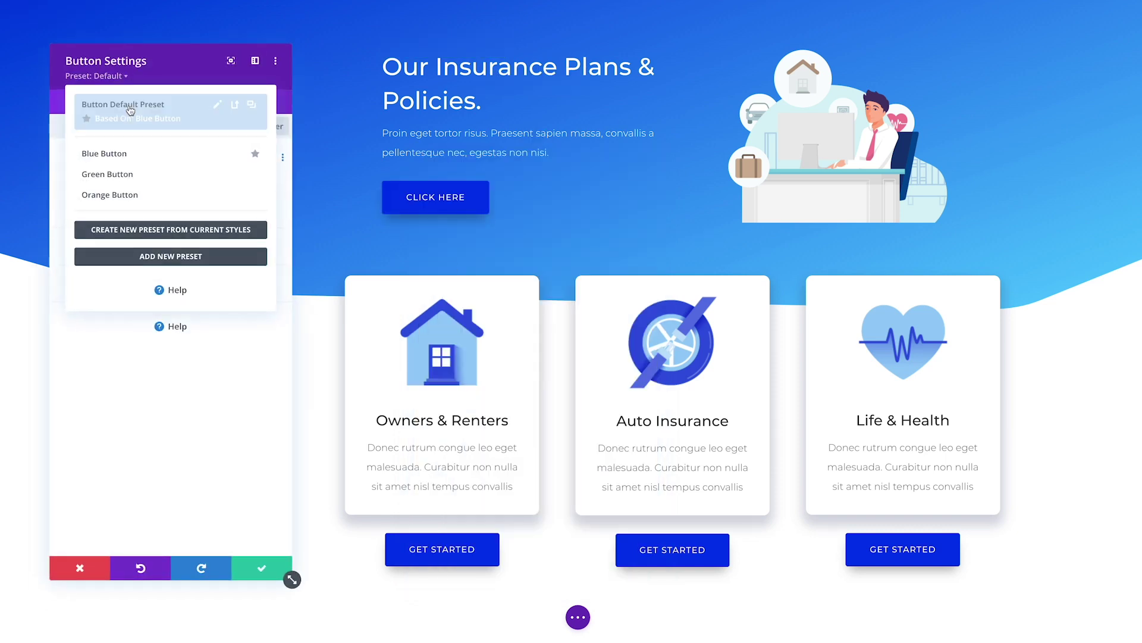
{"action": "left_click", "coordinate": [122, 174]}
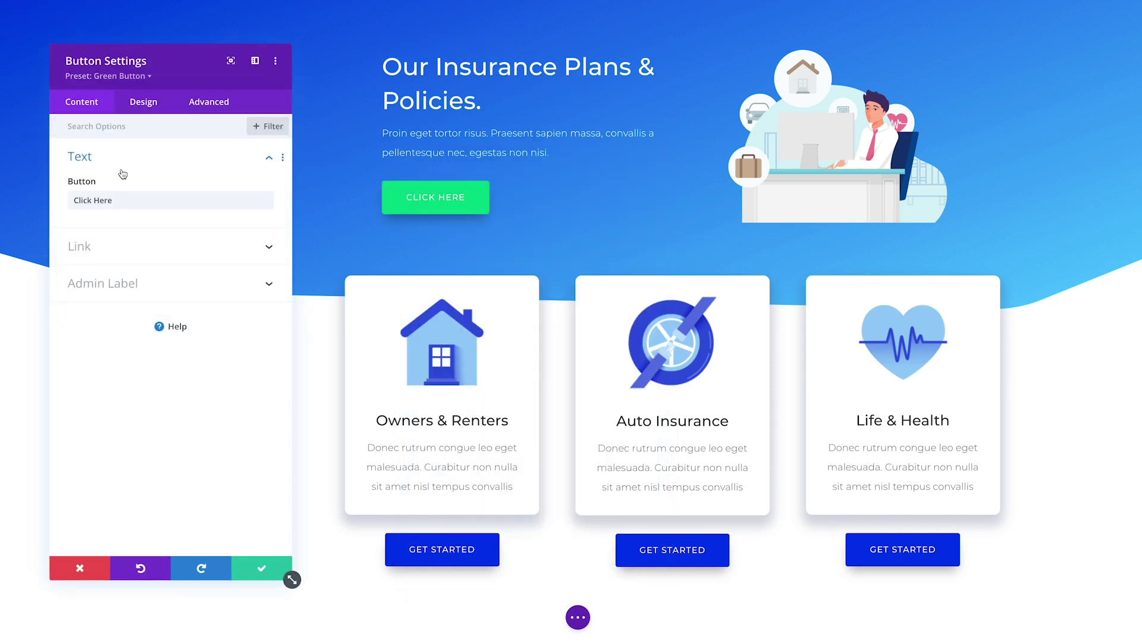
{"action": "left_click", "coordinate": [131, 78]}
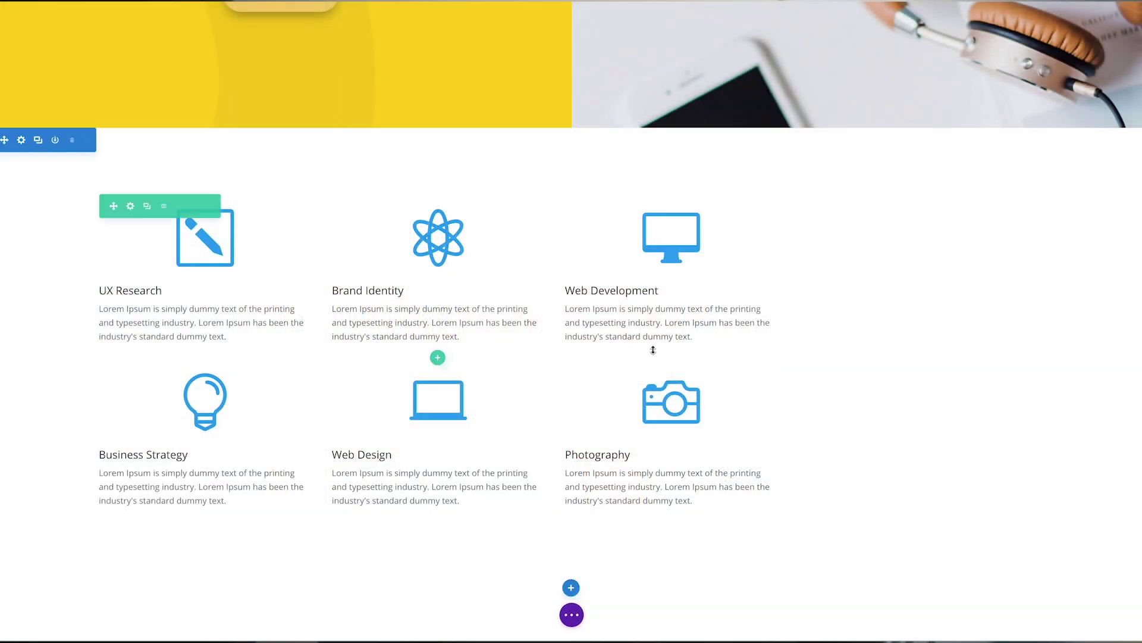
- Create a new blank preset named 'Yellow Blurb' for the Brand Identity blurb
{"action": "mouse_move", "coordinate": [421, 244]}
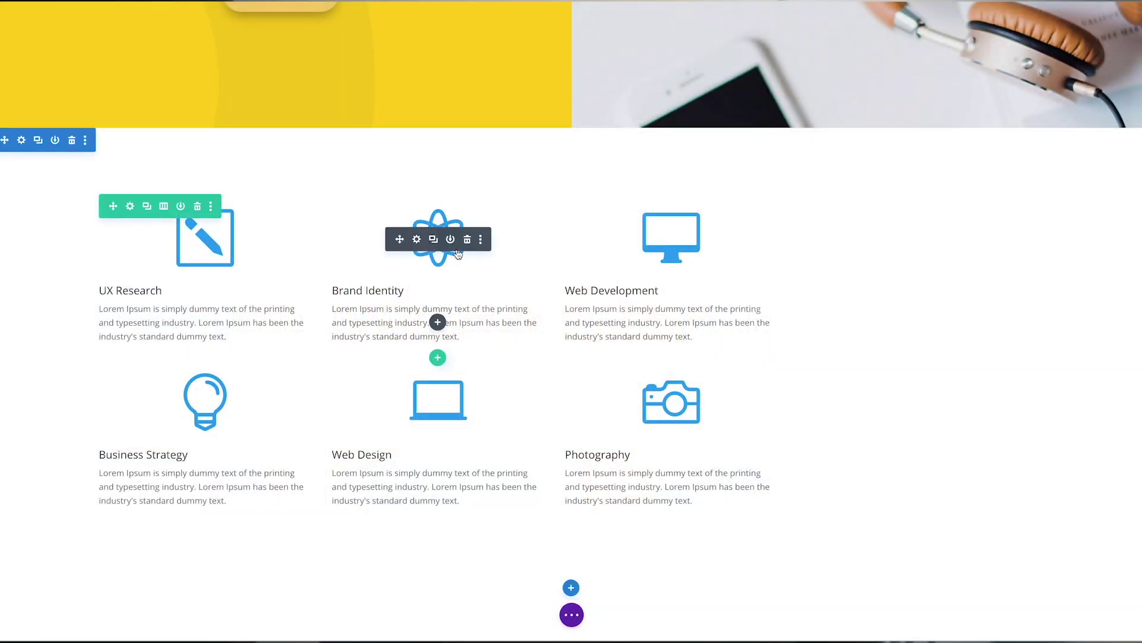
{"action": "left_click", "coordinate": [418, 240]}
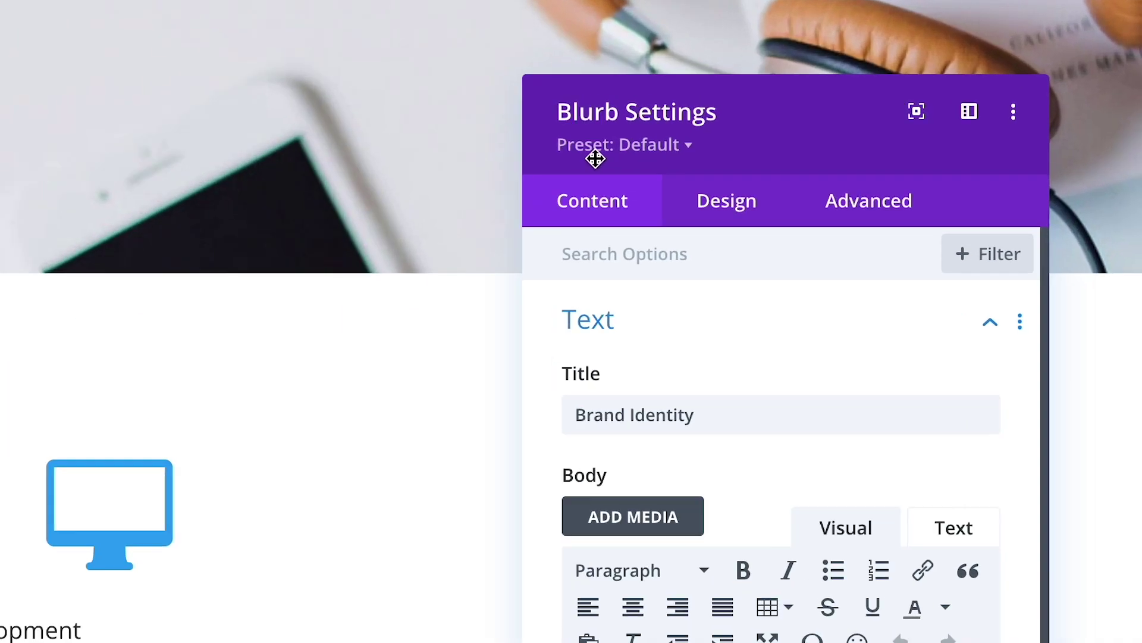
{"action": "left_click", "coordinate": [913, 70]}
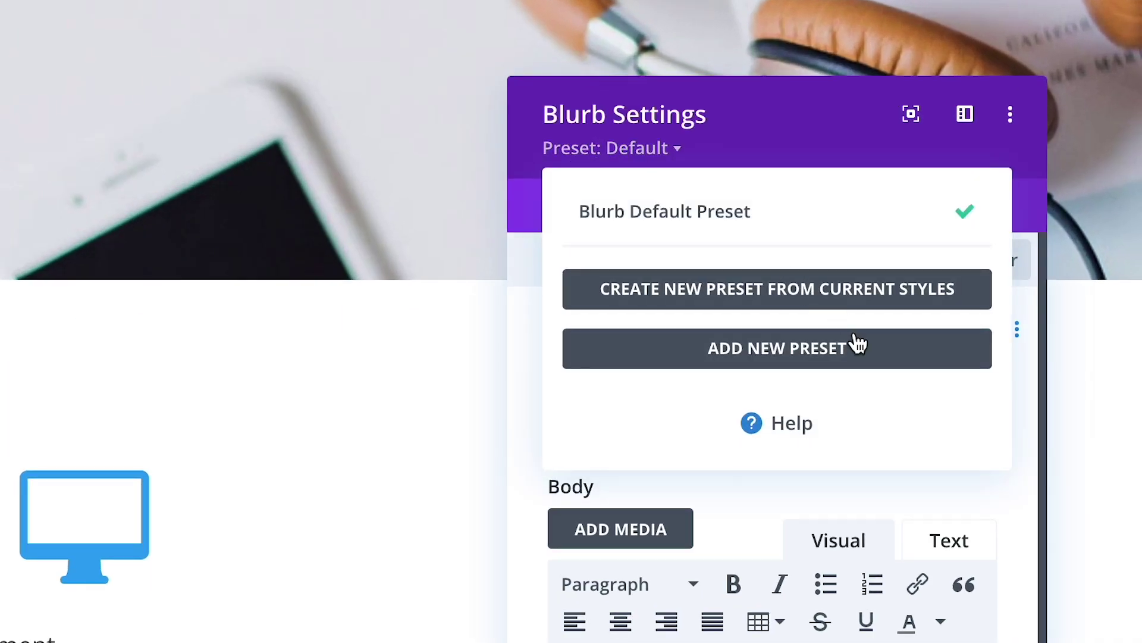
{"action": "left_click", "coordinate": [887, 359]}
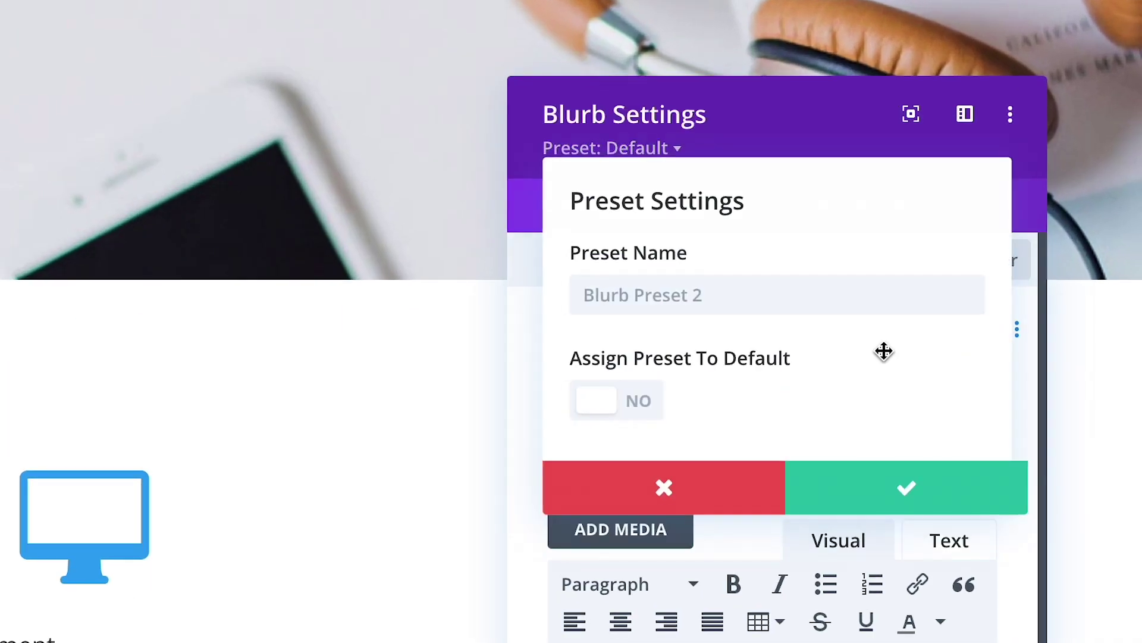
{"action": "left_click", "coordinate": [741, 302]}
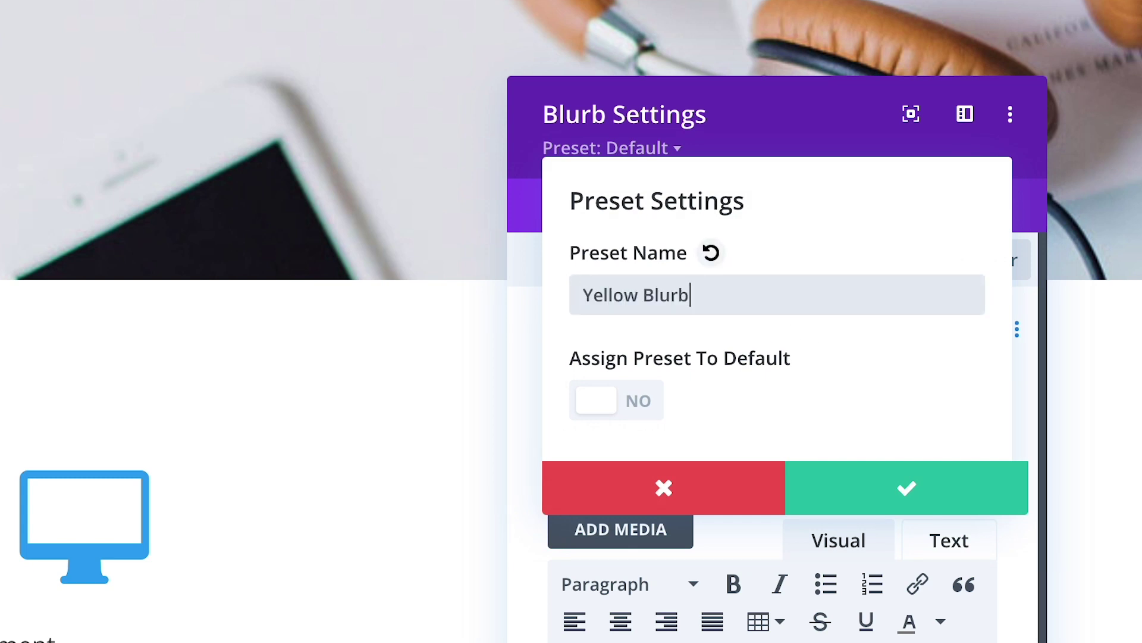
{"action": "left_click", "coordinate": [867, 492]}
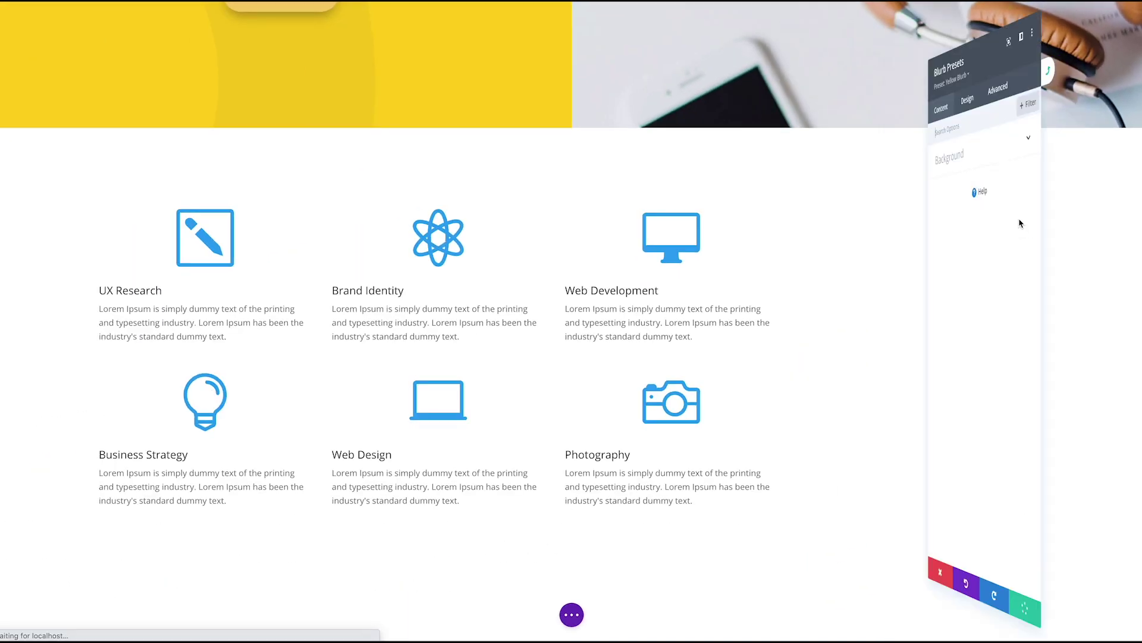
- Give the preset a yellow icon, centred text and a bold Montserrat title
{"action": "left_click", "coordinate": [952, 97]}
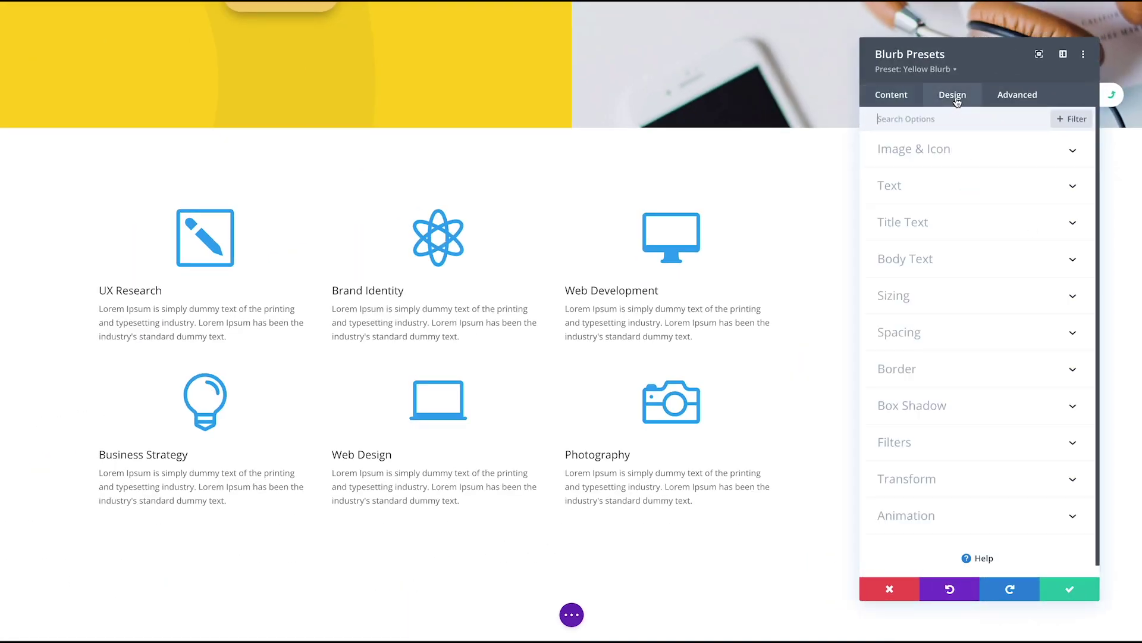
{"action": "left_click", "coordinate": [940, 148]}
{"action": "left_click", "coordinate": [940, 149]}
{"action": "left_click", "coordinate": [942, 185]}
{"action": "left_click", "coordinate": [953, 168]}
{"action": "left_click", "coordinate": [902, 375]}
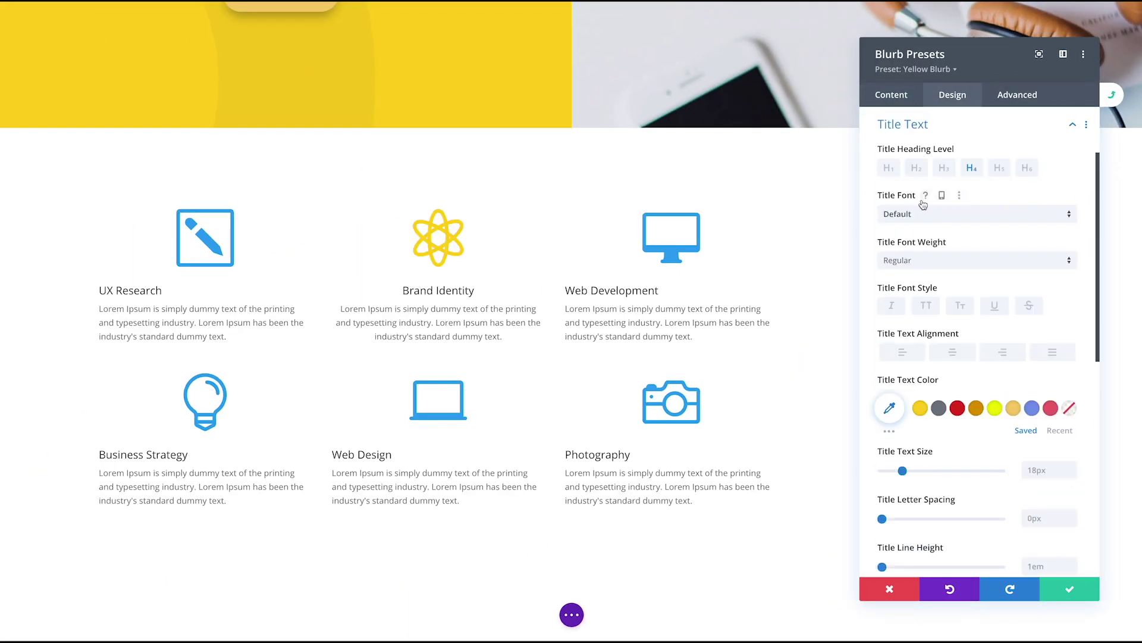
{"action": "left_click", "coordinate": [976, 213]}
{"action": "left_click", "coordinate": [928, 97]}
{"action": "left_click", "coordinate": [976, 260]}
{"action": "left_click", "coordinate": [904, 395]}
{"action": "left_click", "coordinate": [903, 124]}
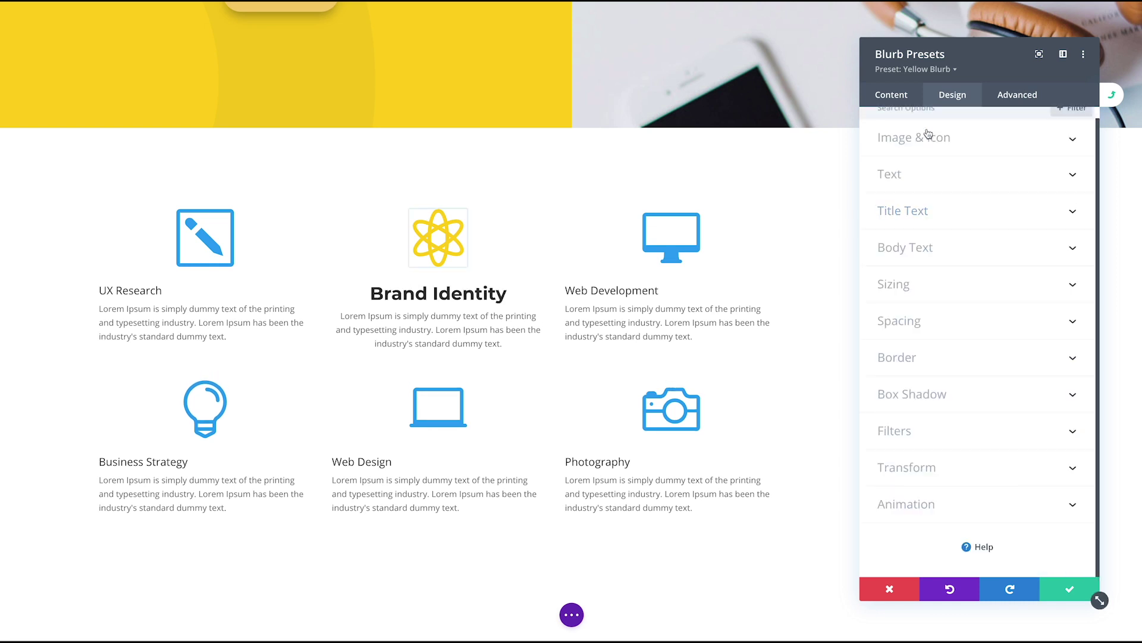
- Set the body text to 18px with 1.9em line height and save the Yellow Blurb preset
{"action": "left_click", "coordinate": [893, 354]}
{"action": "left_click_drag", "start_coordinate": [897, 461], "coordinate": [903, 461]}
{"action": "left_click_drag", "start_coordinate": [923, 557], "coordinate": [935, 557]}
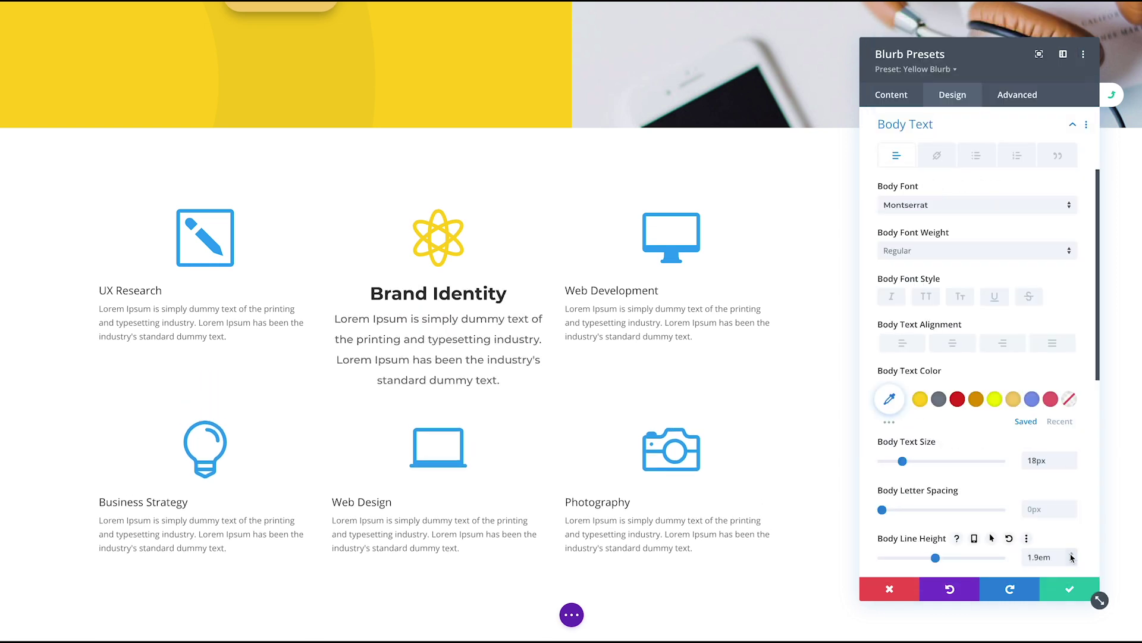
{"action": "left_click", "coordinate": [1069, 589]}
{"action": "left_click", "coordinate": [1067, 598]}
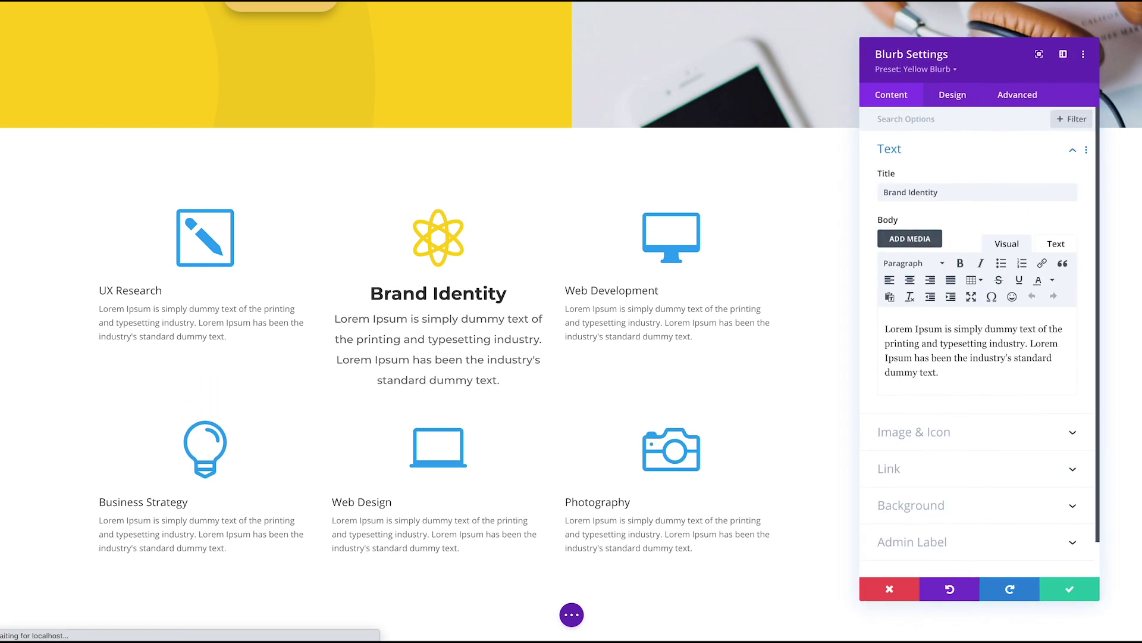
{"action": "left_click", "coordinate": [950, 70]}
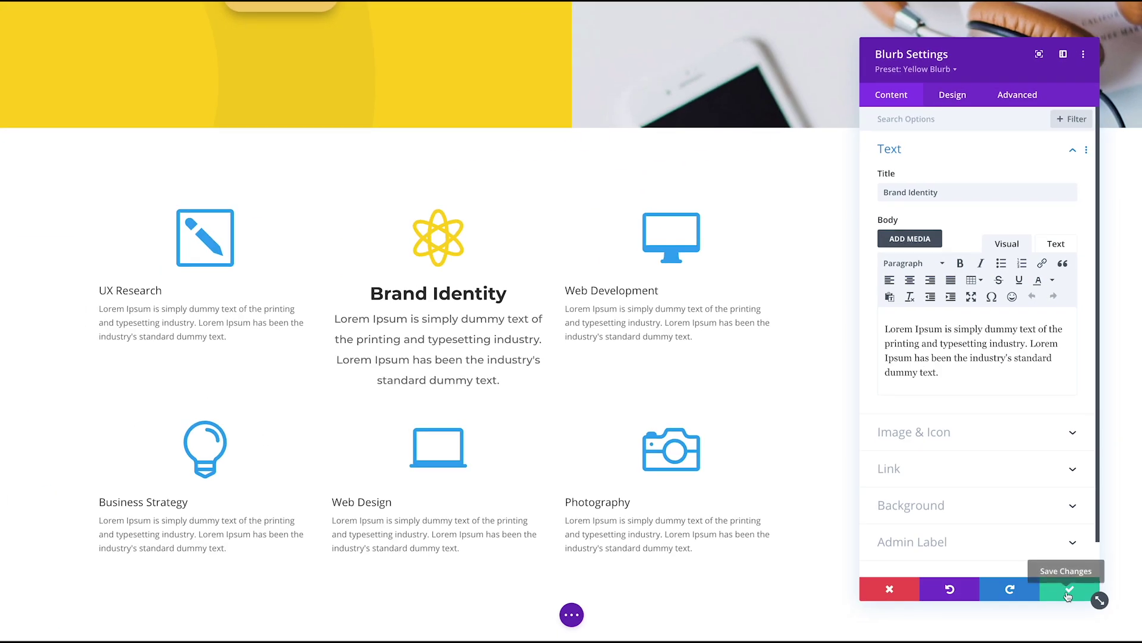
- Apply the Yellow Blurb preset to the UX Research and Web Development blurbs
{"action": "left_click", "coordinate": [1065, 591]}
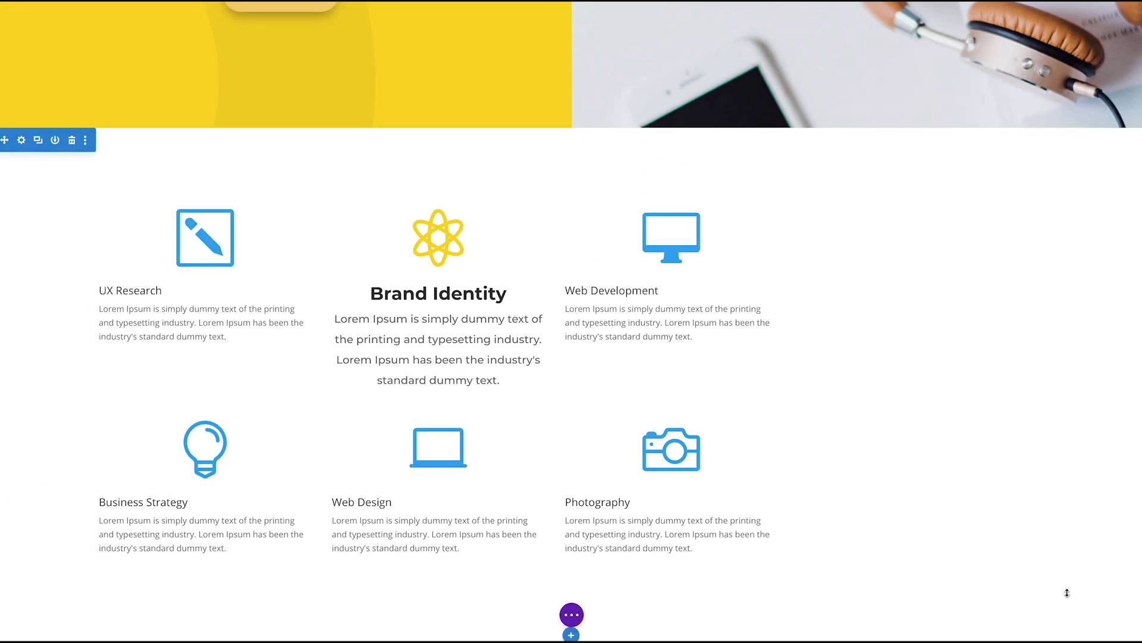
{"action": "left_click", "coordinate": [184, 239]}
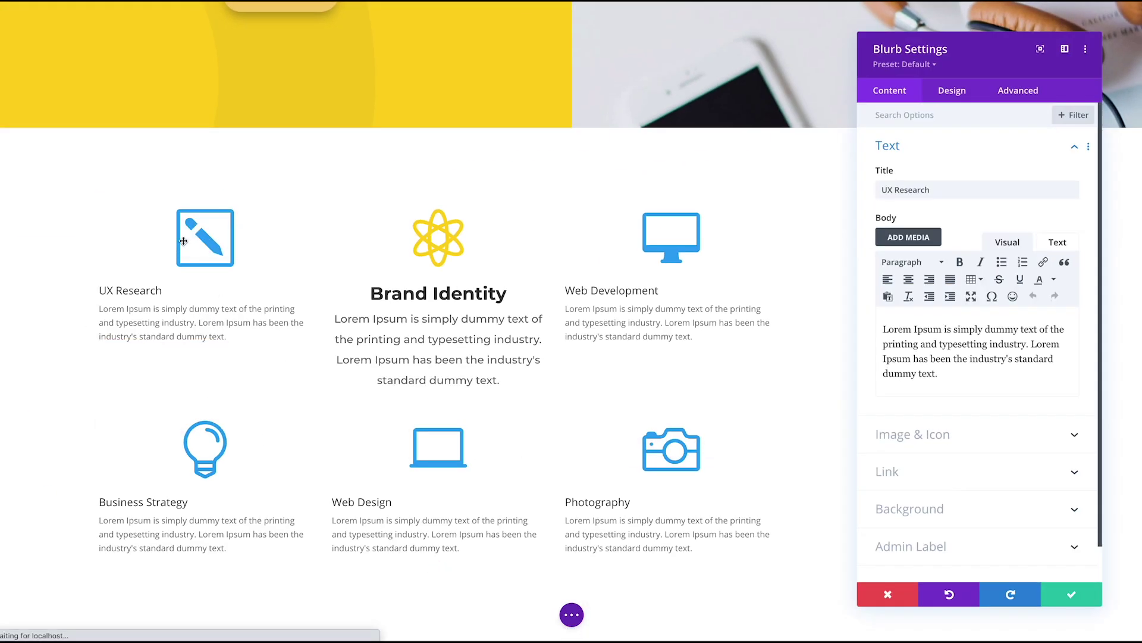
{"action": "left_click", "coordinate": [917, 70]}
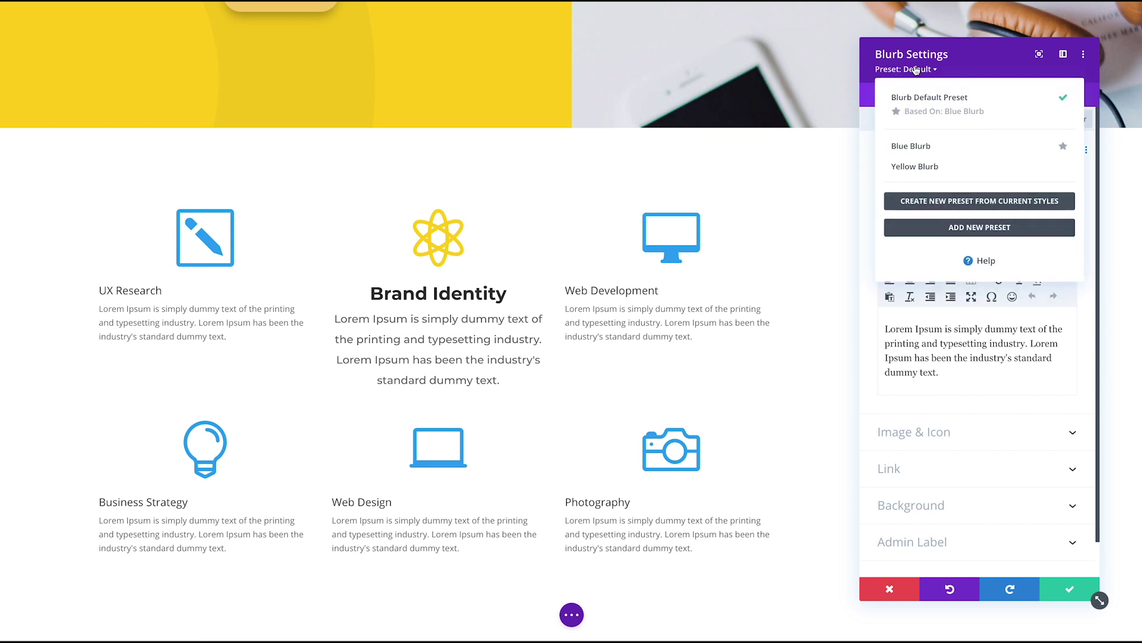
{"action": "left_click", "coordinate": [926, 172]}
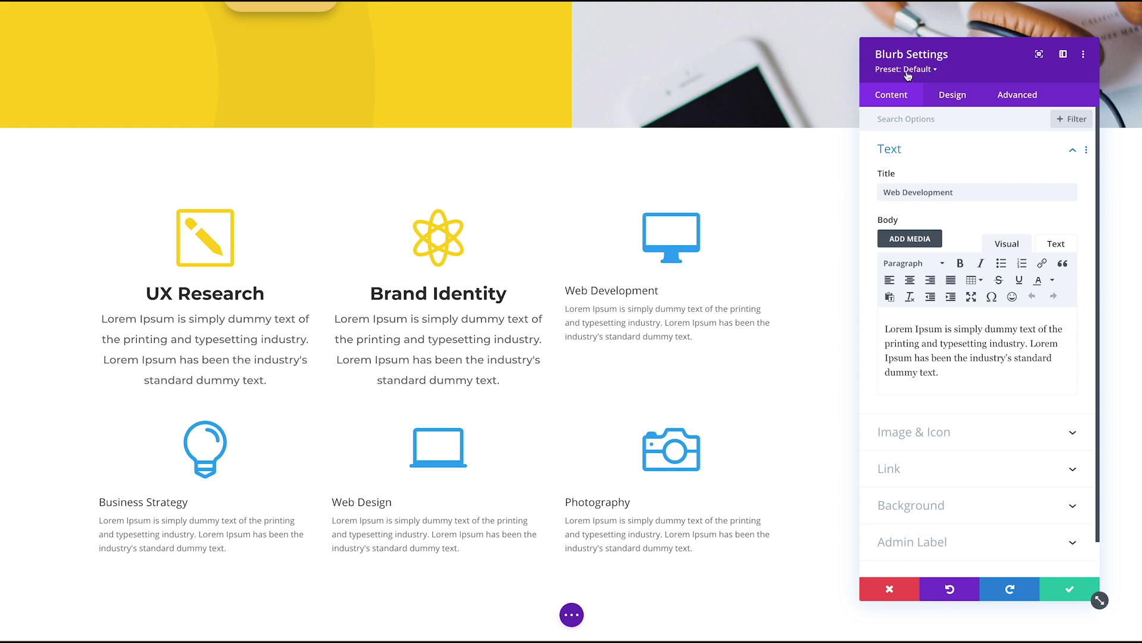
{"action": "left_click", "coordinate": [908, 72]}
{"action": "left_click", "coordinate": [911, 164]}
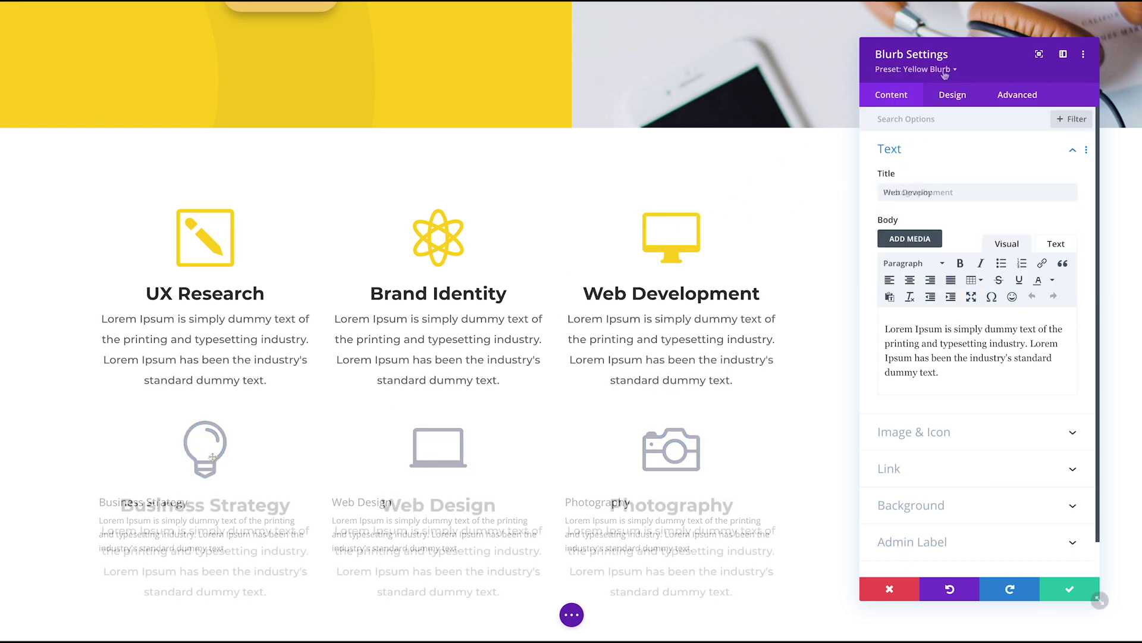
{"action": "left_click", "coordinate": [913, 69]}
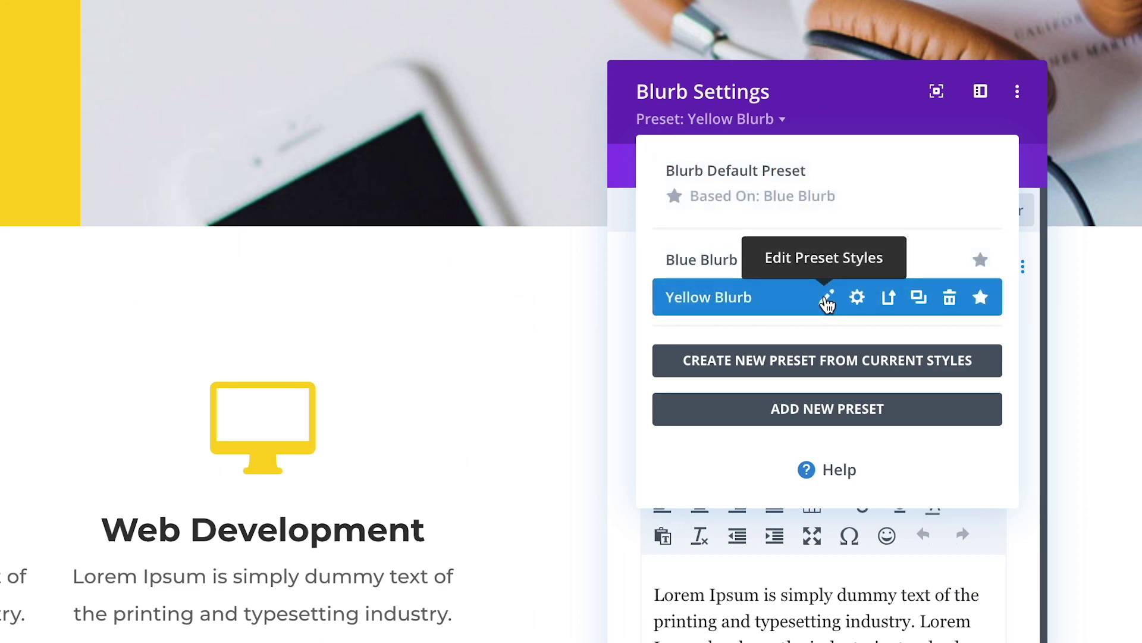
- In the Yellow Blurb preset, set a 9px border with reduced colour opacity and 20px padding
{"action": "left_click", "coordinate": [827, 297]}
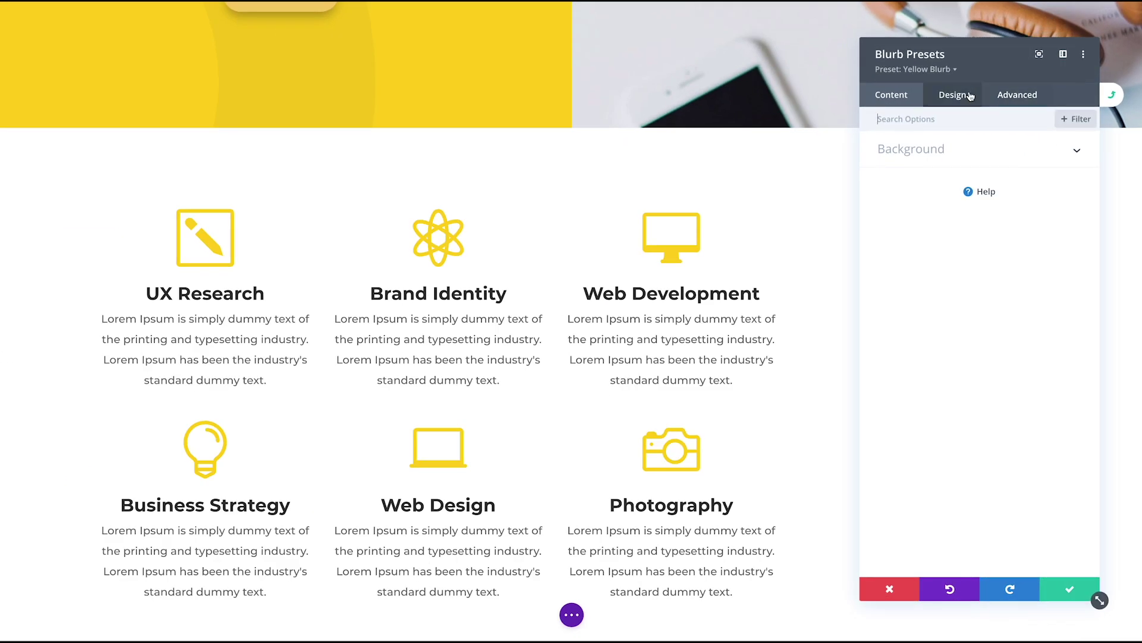
{"action": "left_click", "coordinate": [952, 94]}
{"action": "left_click", "coordinate": [917, 368]}
{"action": "left_click", "coordinate": [904, 461]}
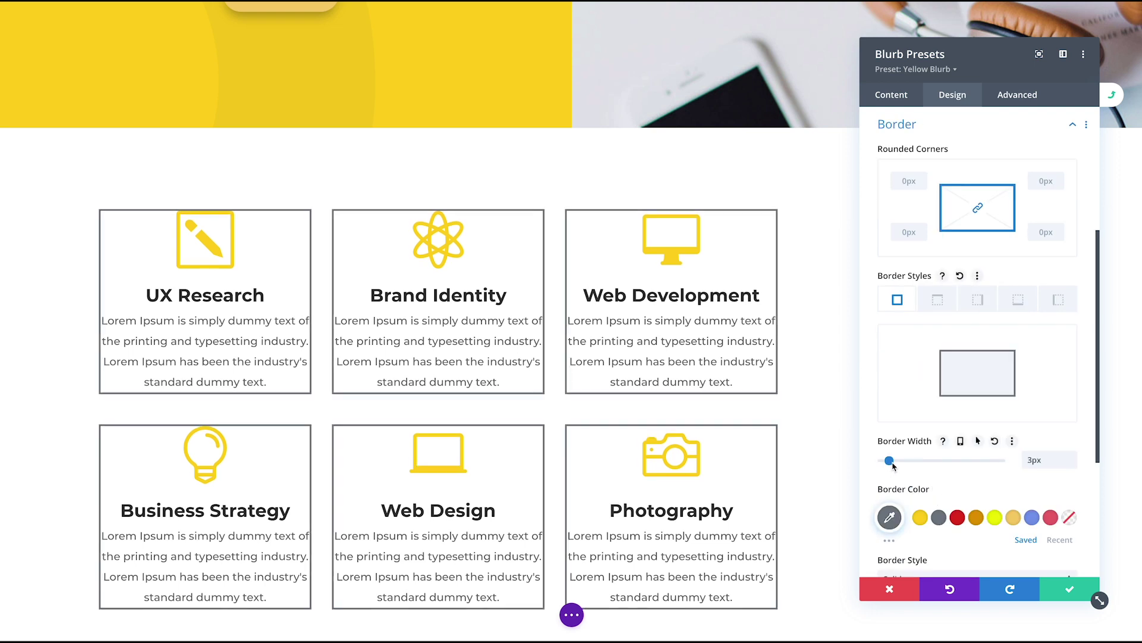
{"action": "left_click", "coordinate": [890, 517]}
{"action": "left_click_drag", "start_coordinate": [1064, 542], "coordinate": [1063, 556]}
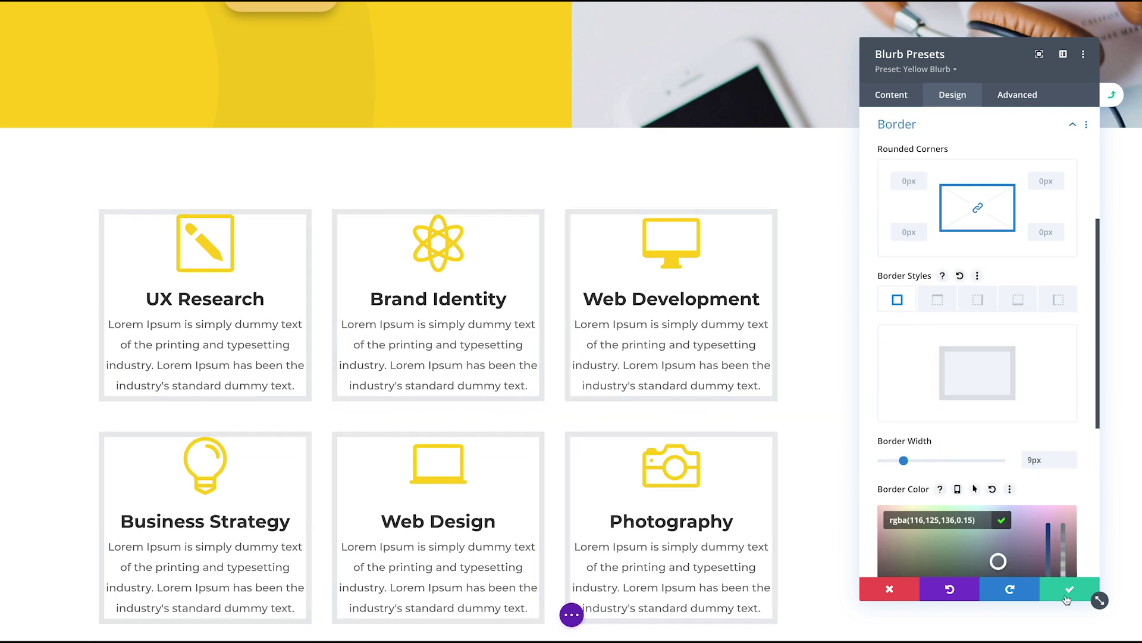
{"action": "left_click", "coordinate": [898, 123]}
{"action": "left_click", "coordinate": [916, 314]}
{"action": "left_click", "coordinate": [952, 299]}
{"action": "type", "text": "20px"}
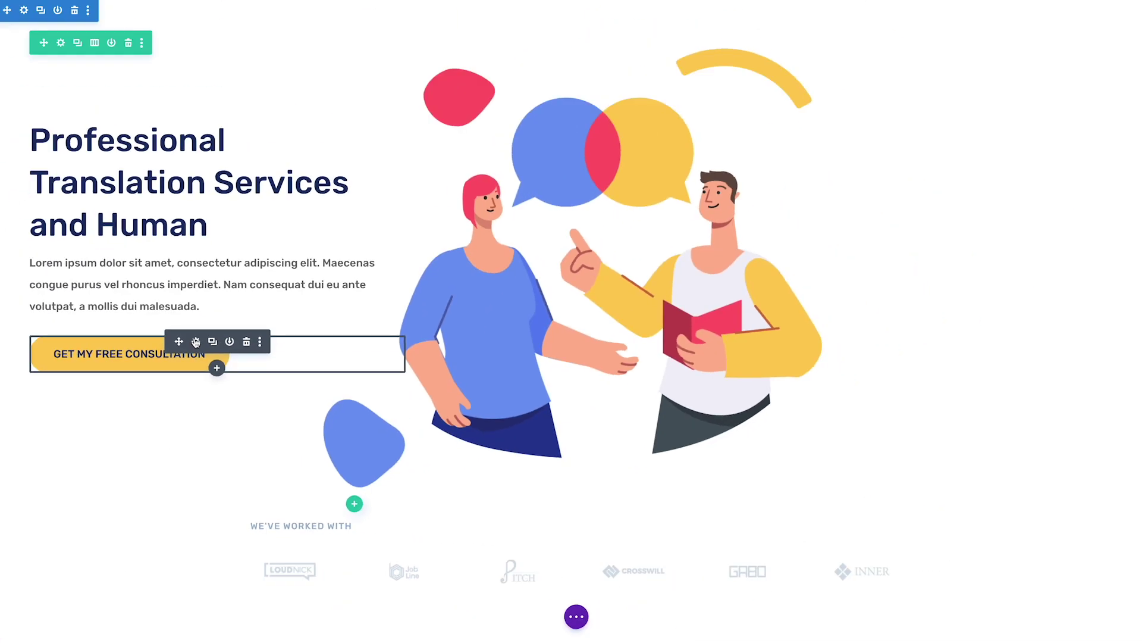
- Save the Get My Free Consultation button's current styles as a new 'Yellow Button' preset
{"action": "left_click", "coordinate": [168, 225]}
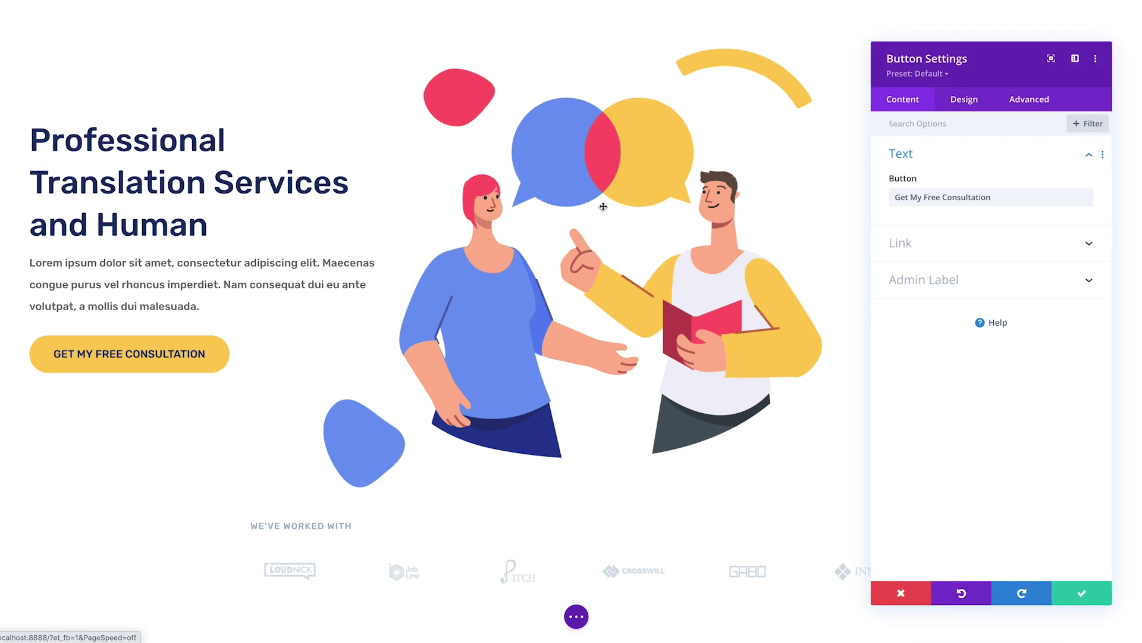
{"action": "left_click", "coordinate": [908, 74]}
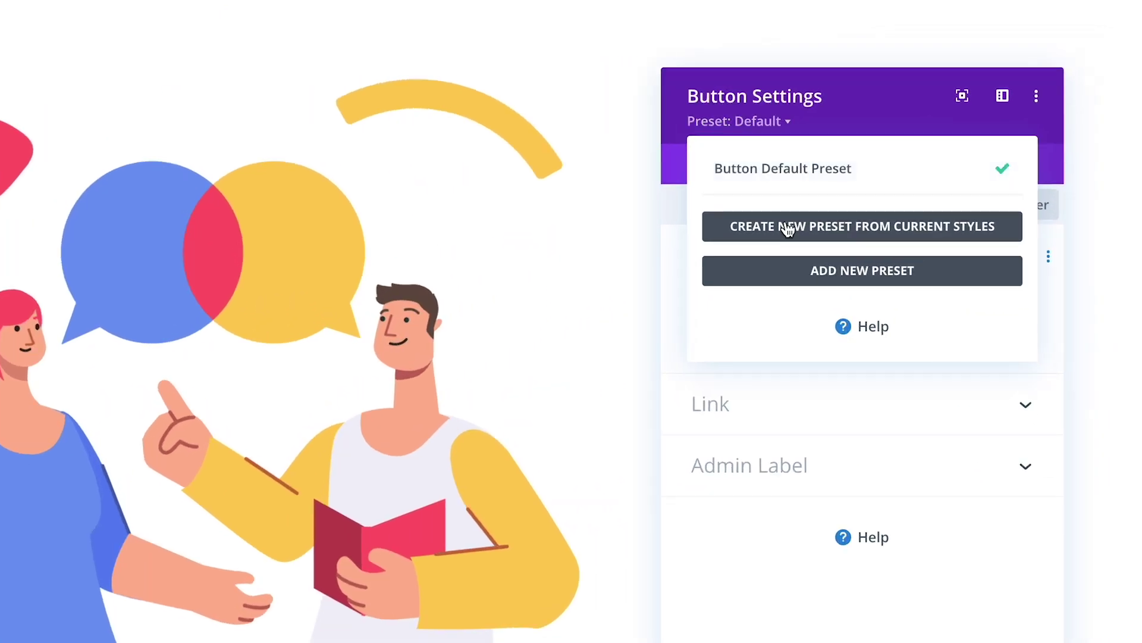
{"action": "left_click", "coordinate": [789, 230]}
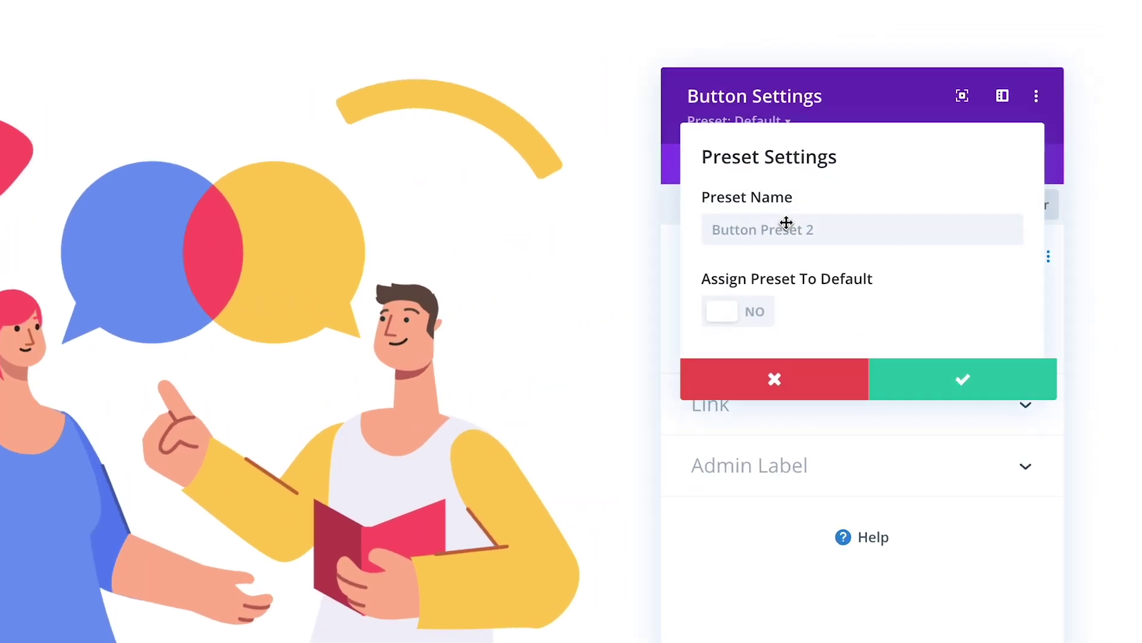
{"action": "left_click", "coordinate": [763, 229]}
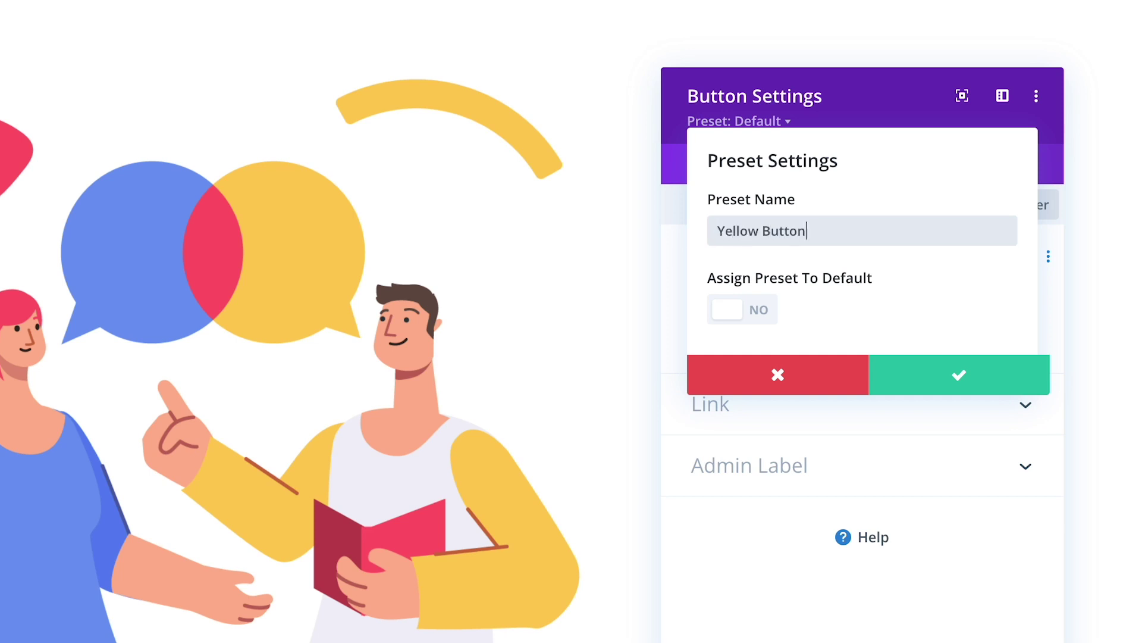
{"action": "left_click", "coordinate": [1001, 390]}
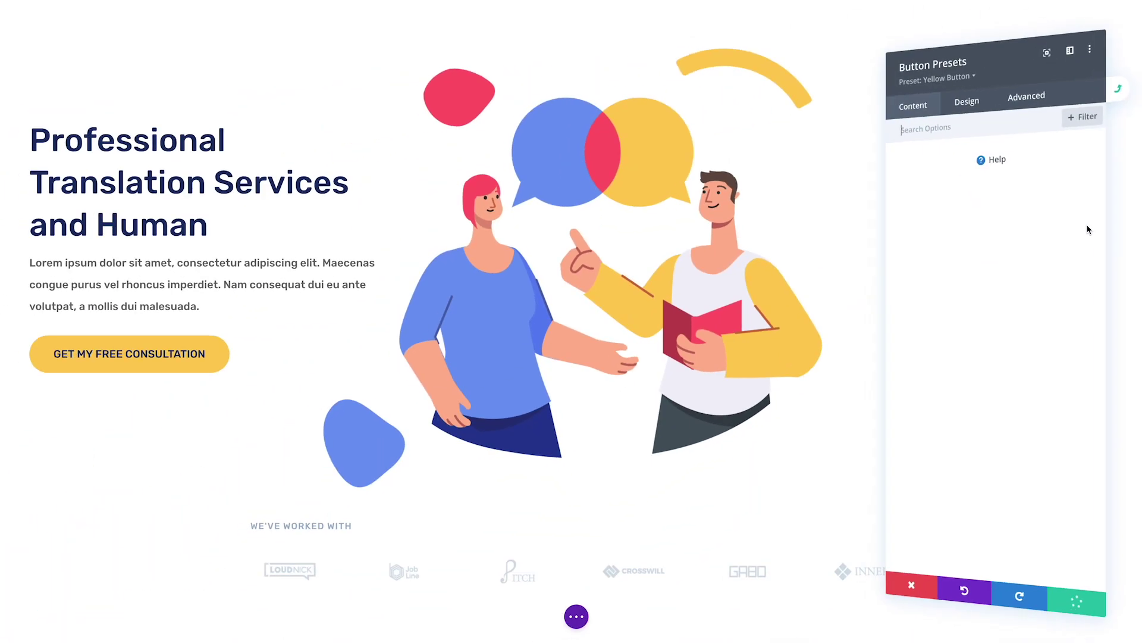
{"action": "scroll", "coordinate": [417, 321], "scroll_direction": "down", "scroll_amount": 5}
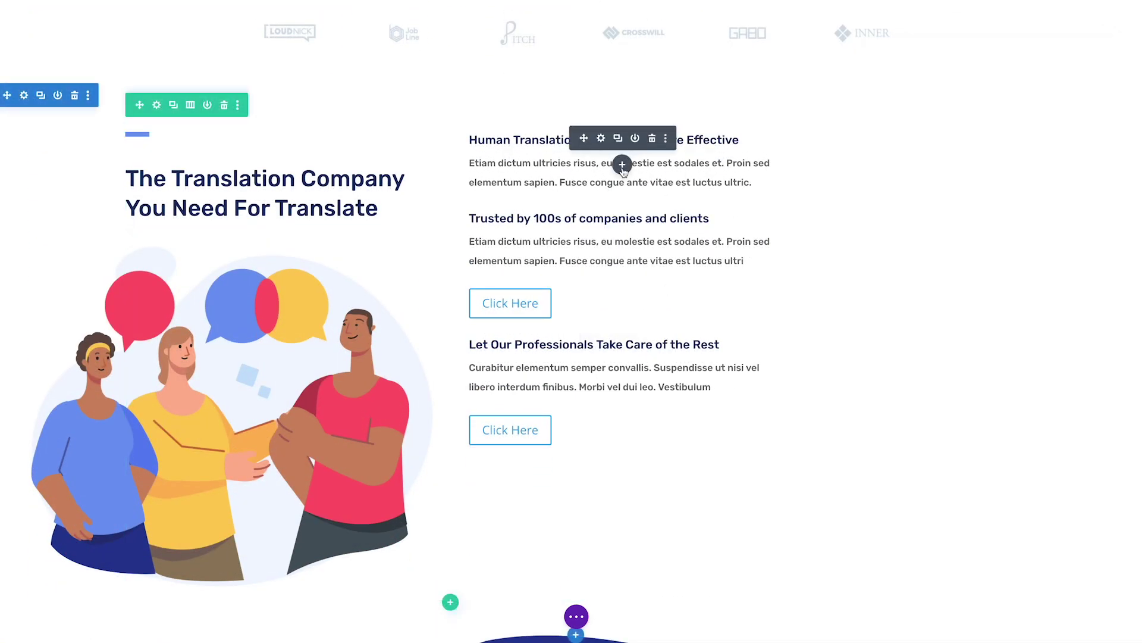
- Insert a Button under 'Human Translations Are Always More Effective' and apply the Yellow Button preset
{"action": "left_click", "coordinate": [622, 165]}
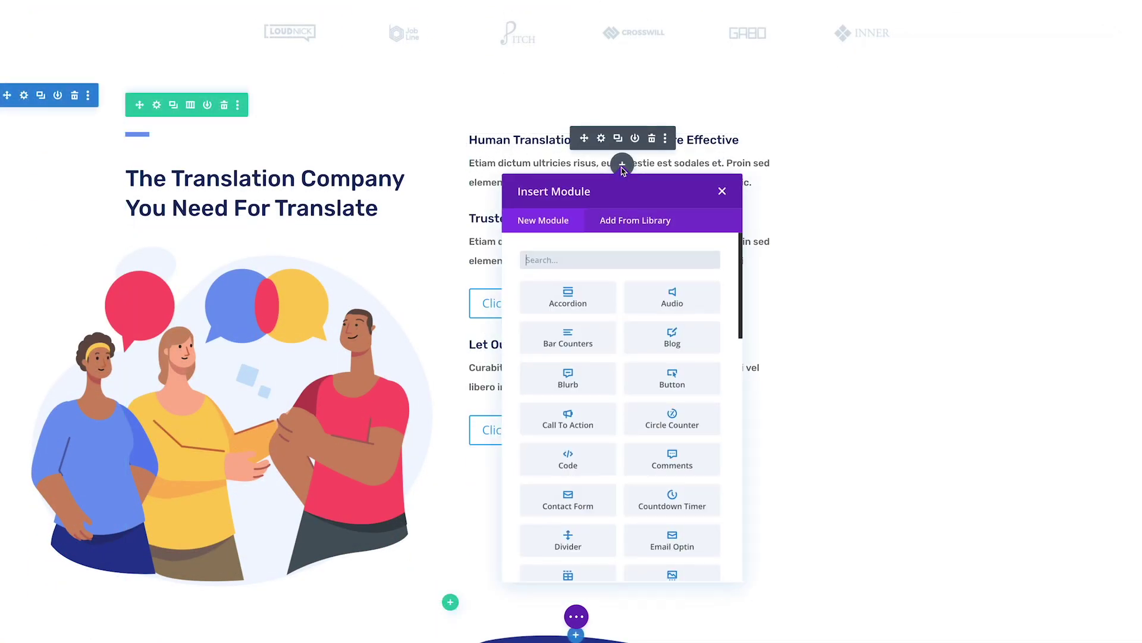
{"action": "left_click", "coordinate": [671, 381]}
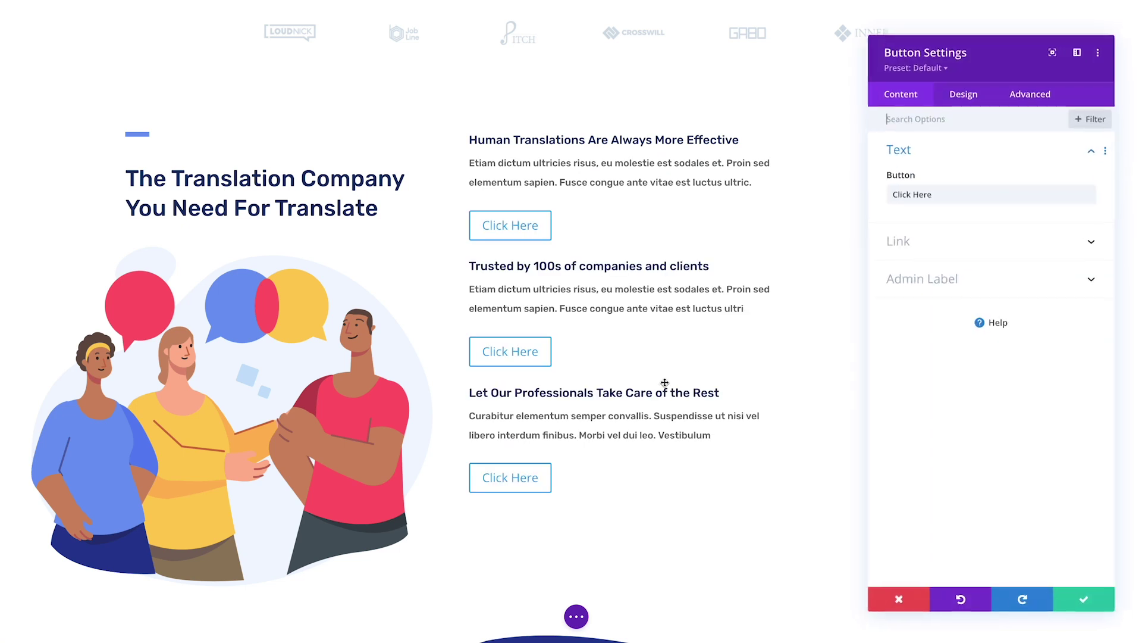
{"action": "left_click", "coordinate": [926, 76]}
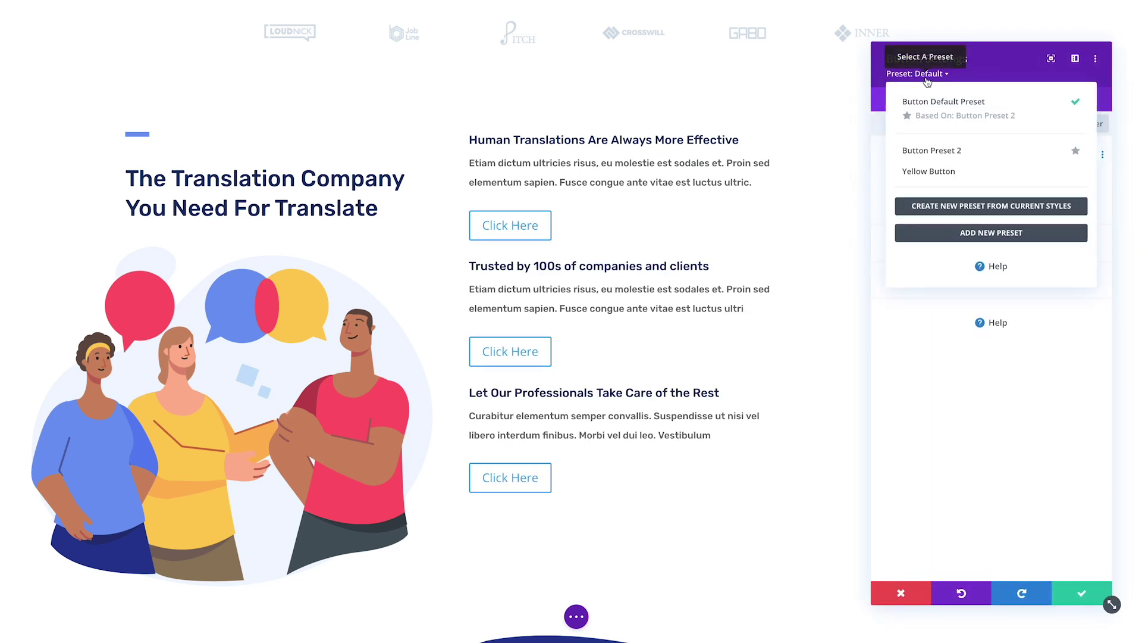
{"action": "left_click", "coordinate": [933, 179]}
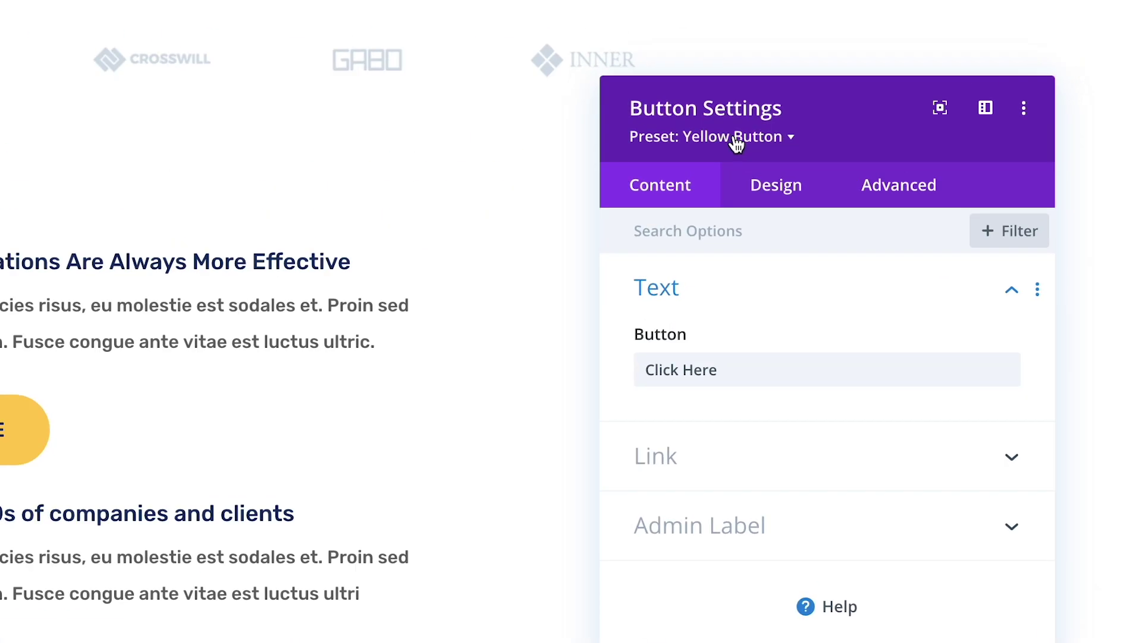
{"action": "left_click", "coordinate": [944, 76]}
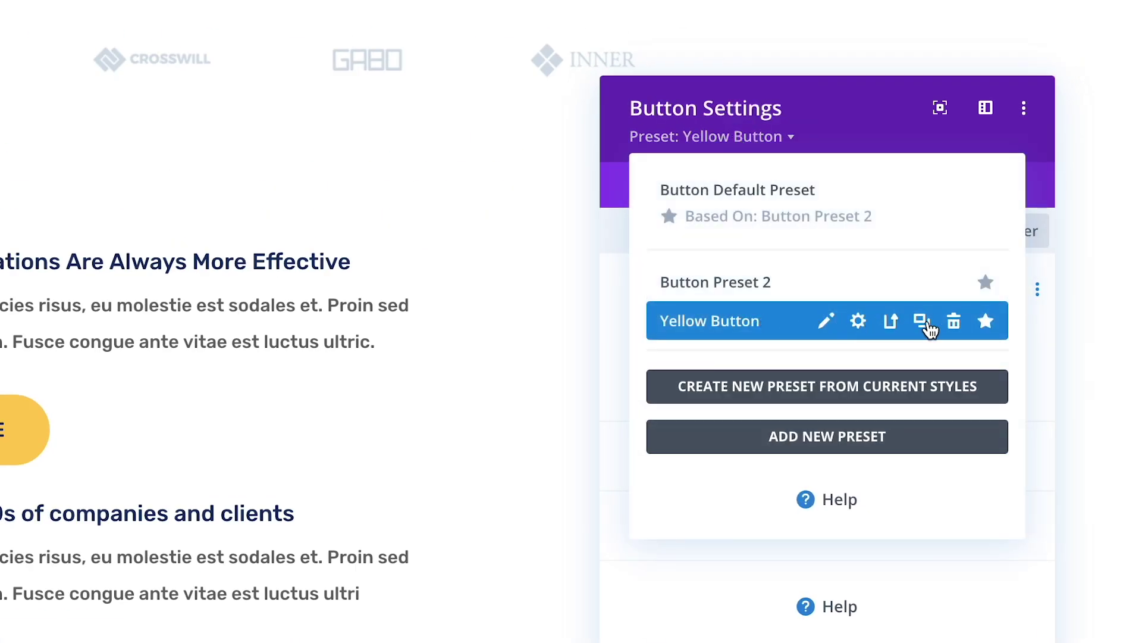
- Duplicate the Yellow Button preset as 'Blue Button' with a blue button background
{"action": "left_click", "coordinate": [923, 322]}
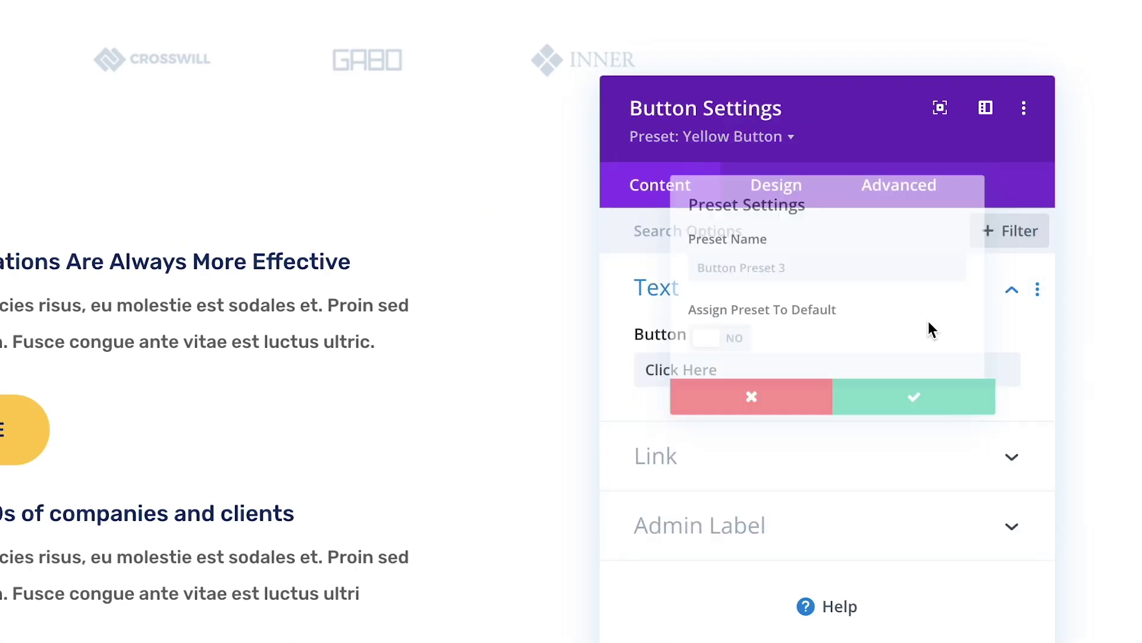
{"action": "left_click", "coordinate": [785, 260]}
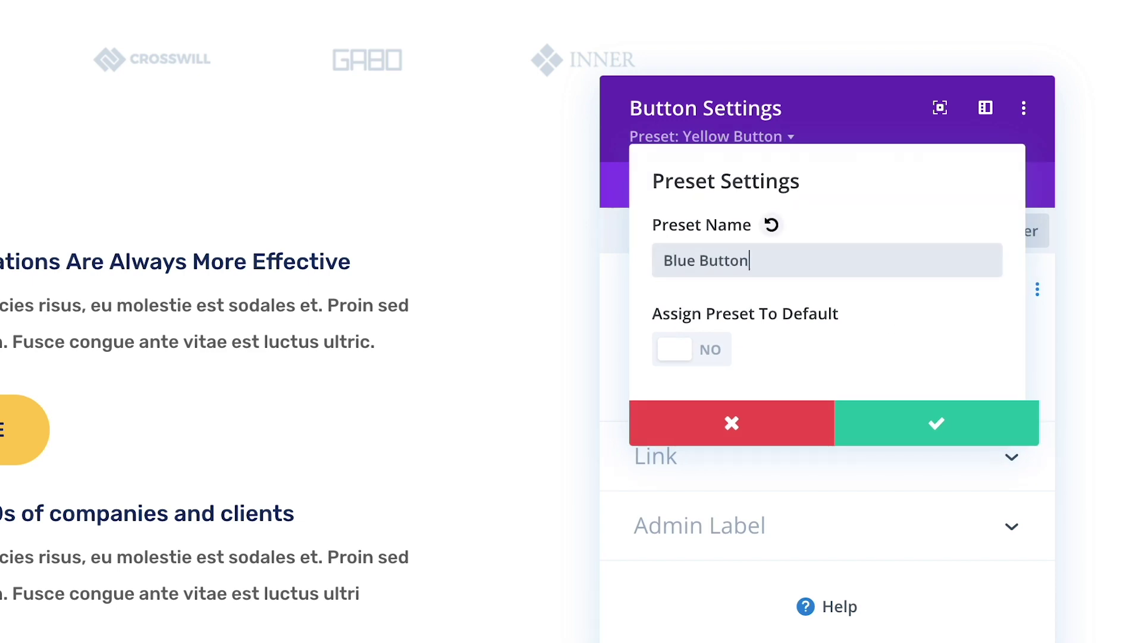
{"action": "left_click", "coordinate": [866, 414]}
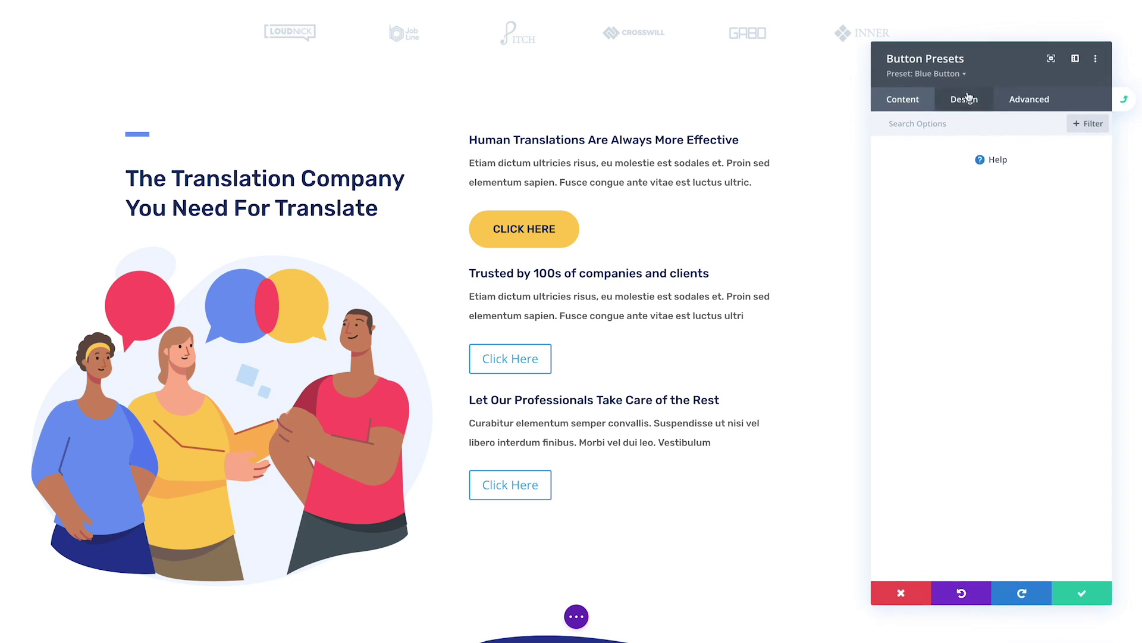
{"action": "left_click", "coordinate": [965, 98]}
{"action": "left_click", "coordinate": [980, 228]}
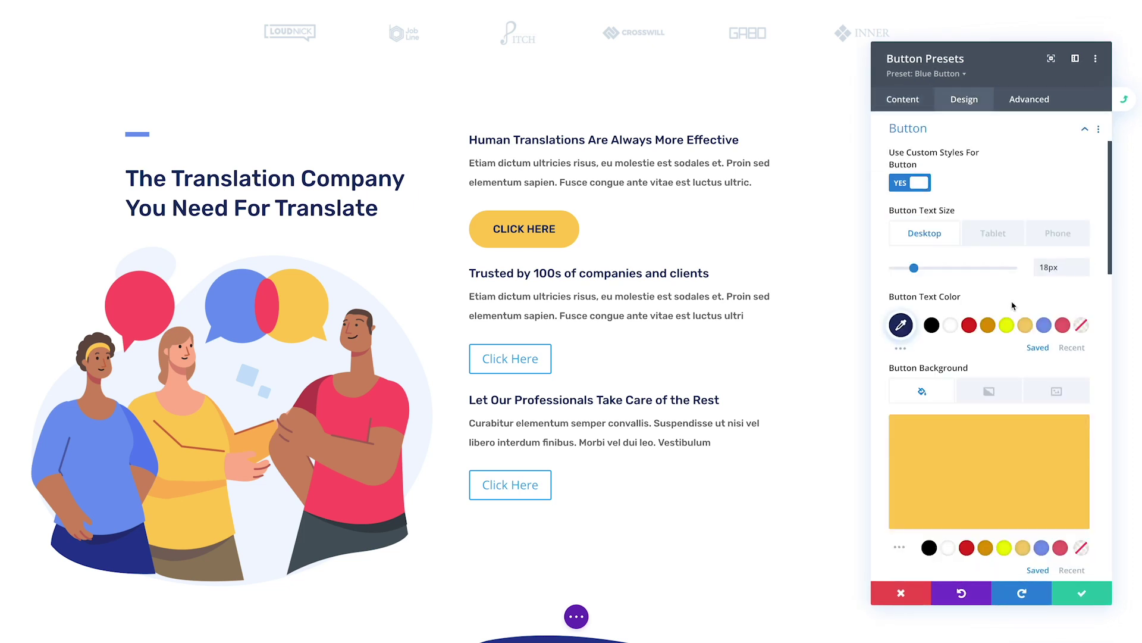
{"action": "left_click", "coordinate": [1042, 548]}
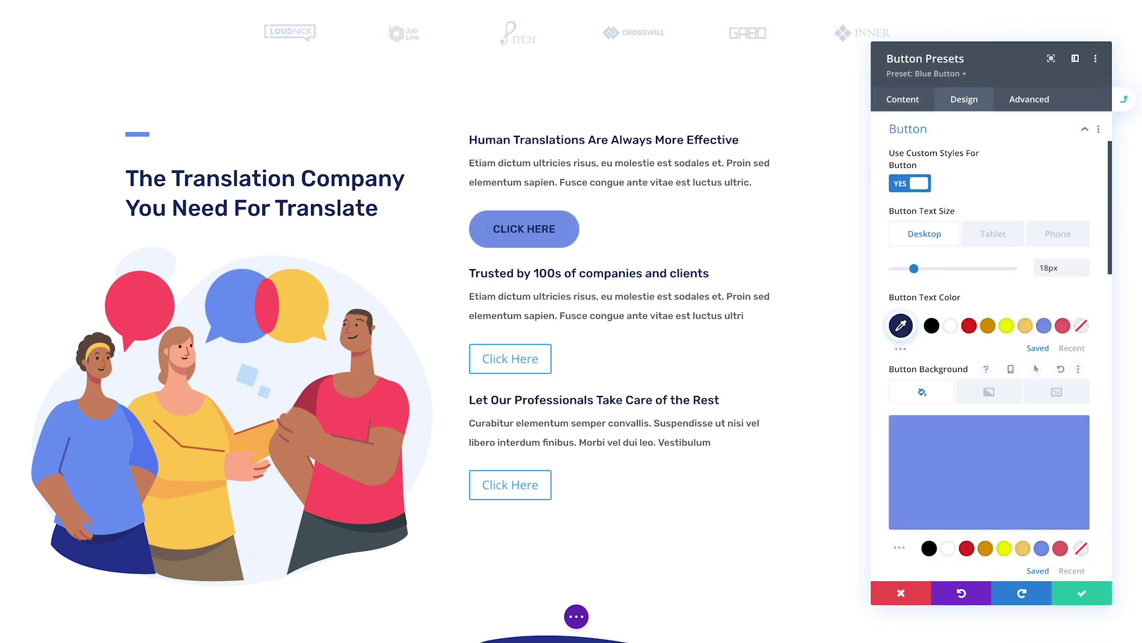
- Duplicate Yellow Button again as 'Red Button' with a red background and save it
{"action": "left_click", "coordinate": [954, 76]}
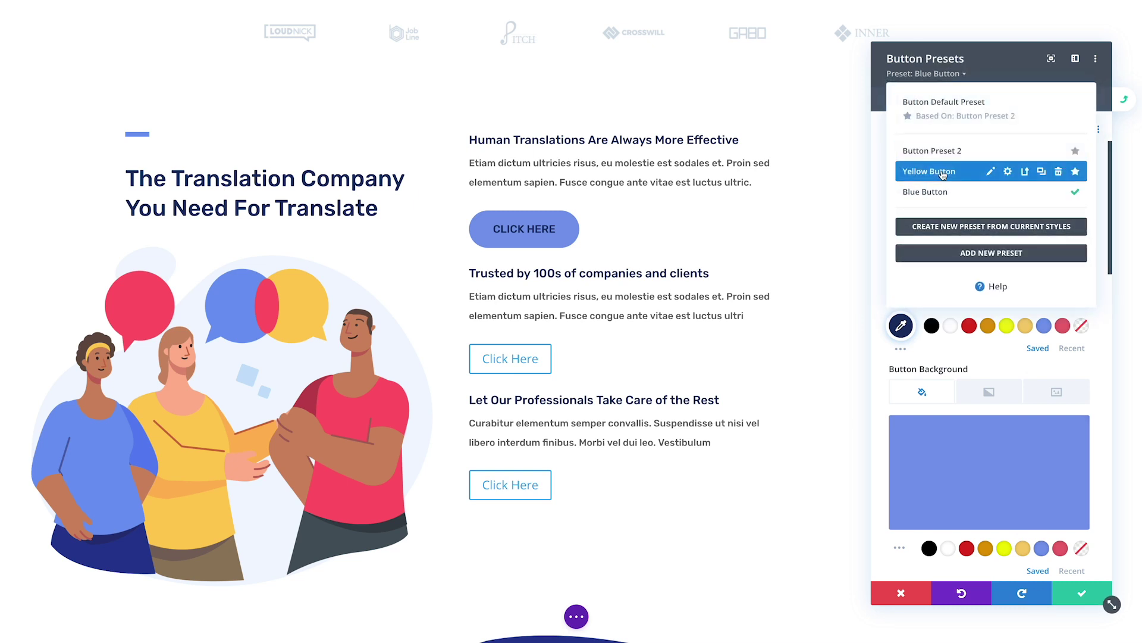
{"action": "left_click", "coordinate": [1042, 172]}
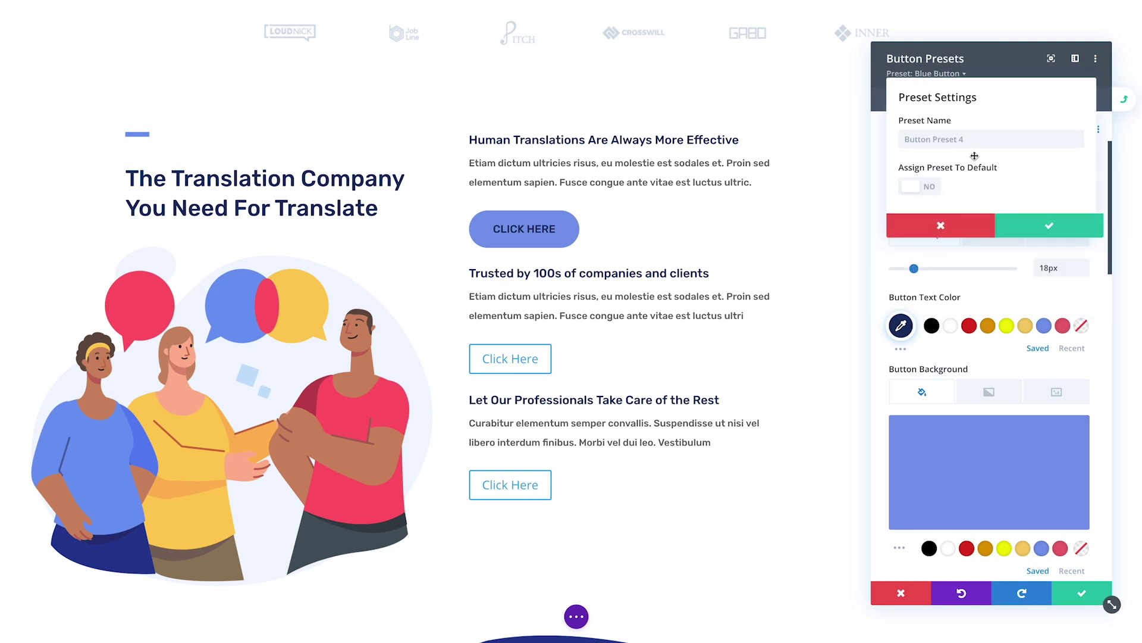
{"action": "left_click", "coordinate": [967, 139]}
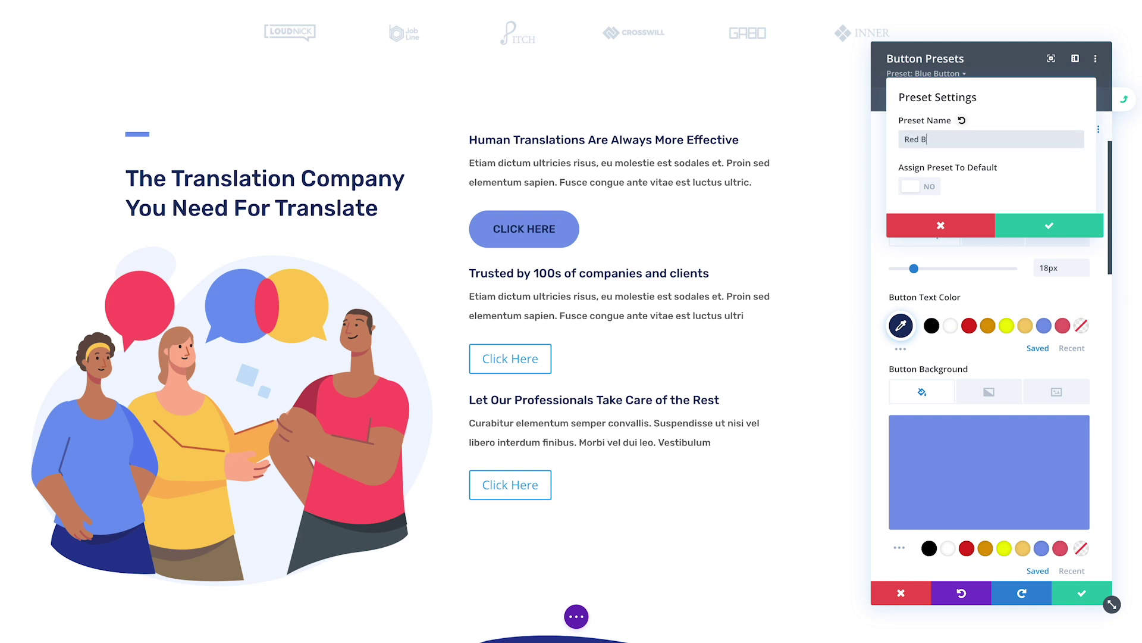
{"action": "left_click", "coordinate": [1028, 231]}
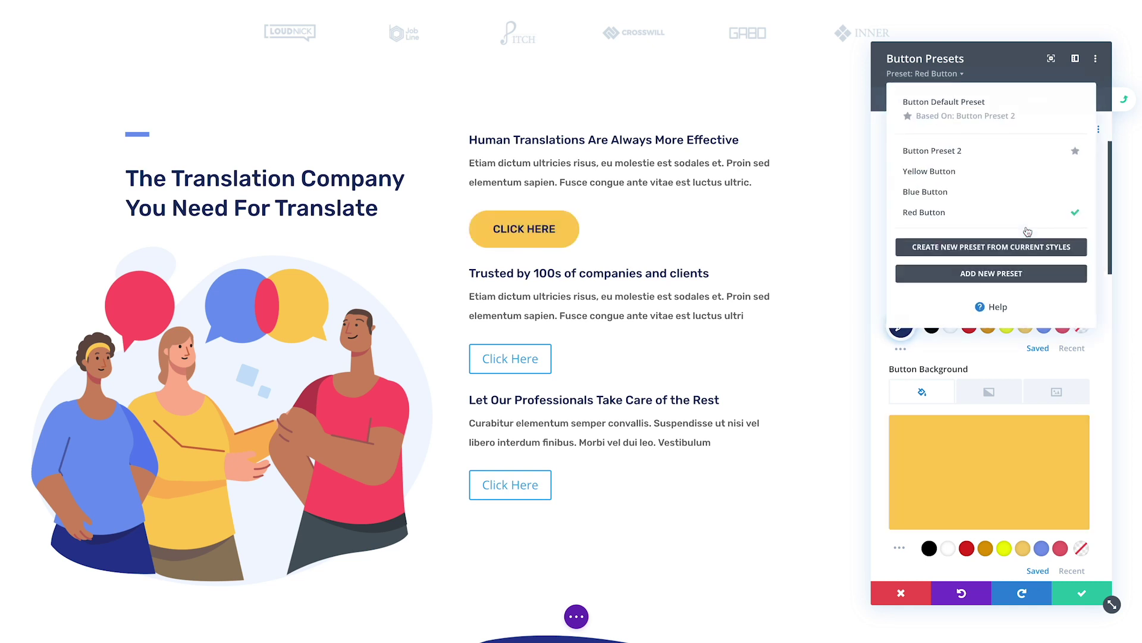
{"action": "left_click", "coordinate": [1060, 548]}
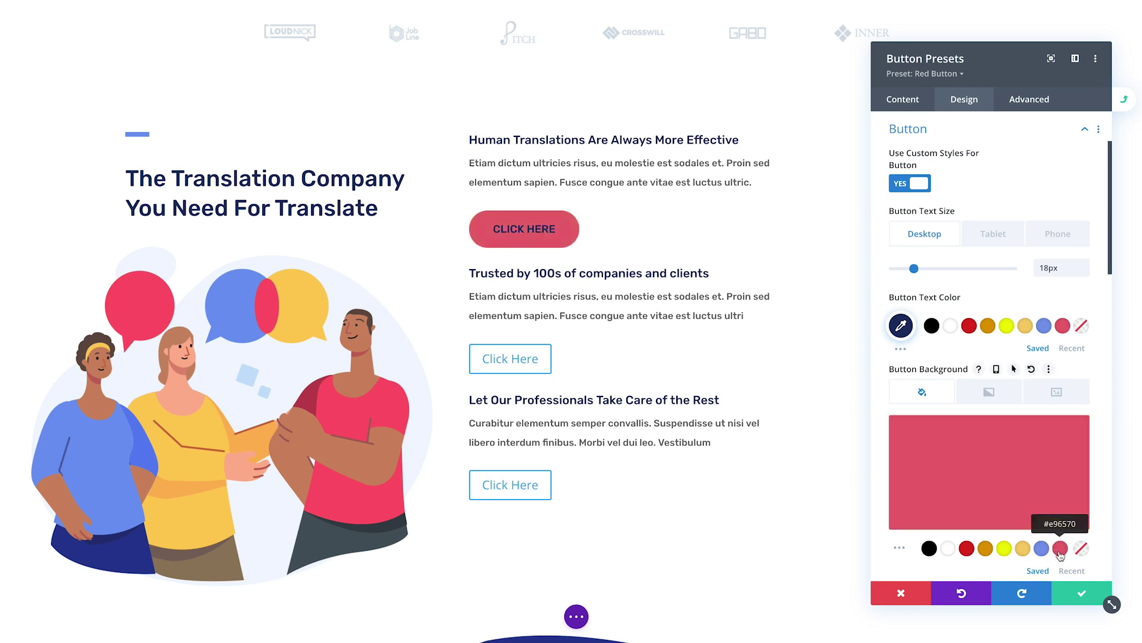
{"action": "left_click", "coordinate": [1076, 597]}
- Confirm the Red Button preset and give the first Click Here button the Yellow Button preset
{"action": "left_click", "coordinate": [1075, 600]}
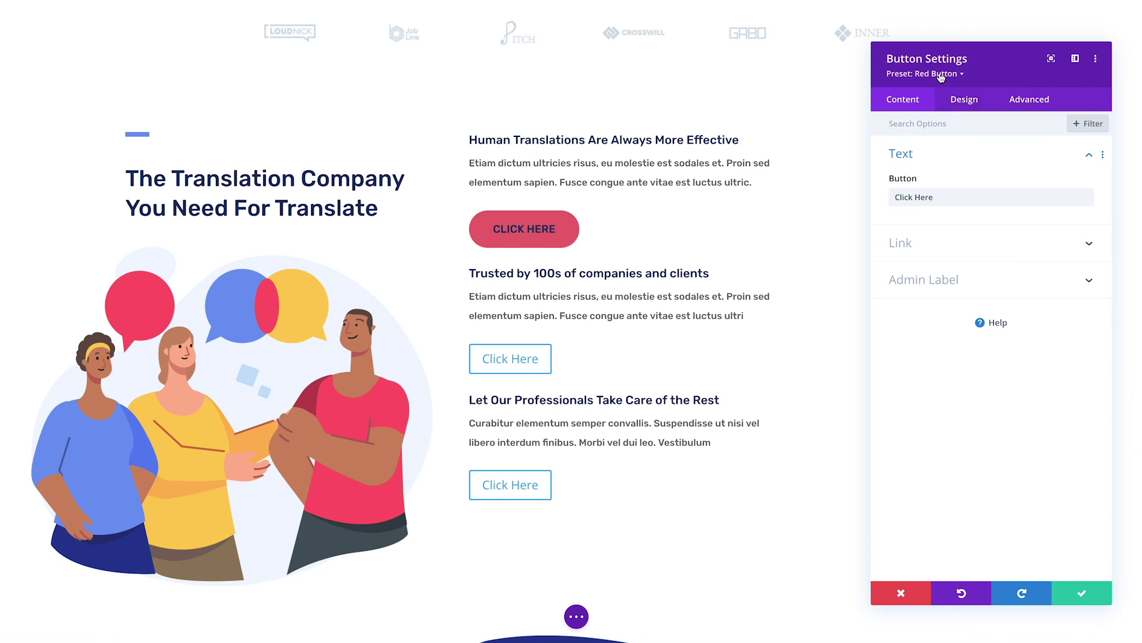
{"action": "left_click", "coordinate": [941, 76]}
{"action": "left_click", "coordinate": [920, 258]}
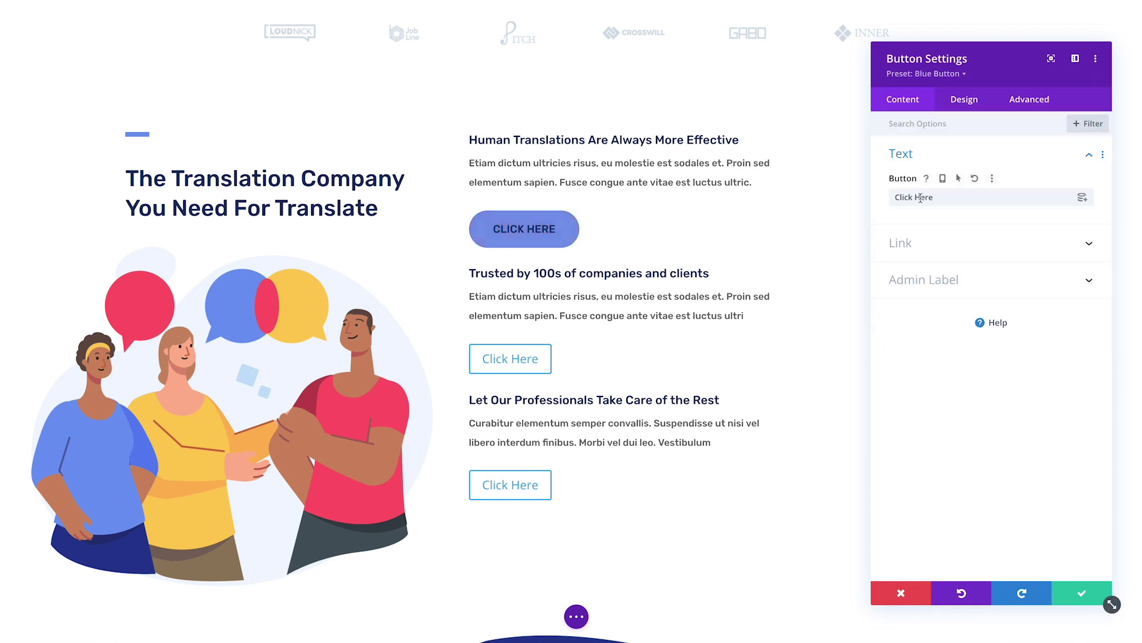
{"action": "left_click", "coordinate": [942, 75]}
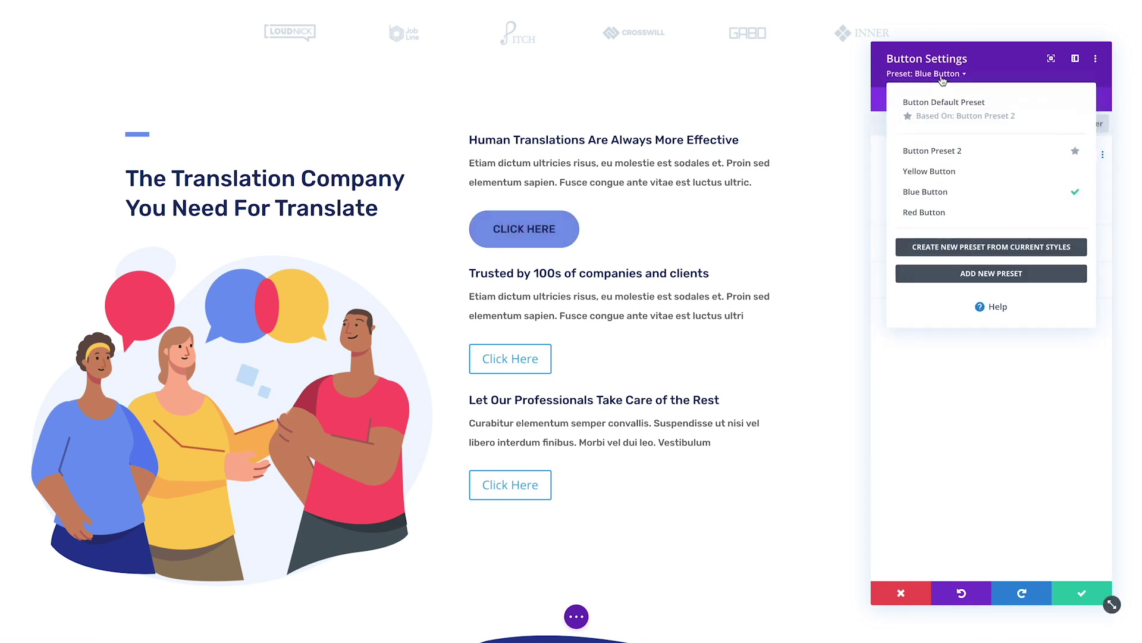
{"action": "left_click", "coordinate": [932, 171]}
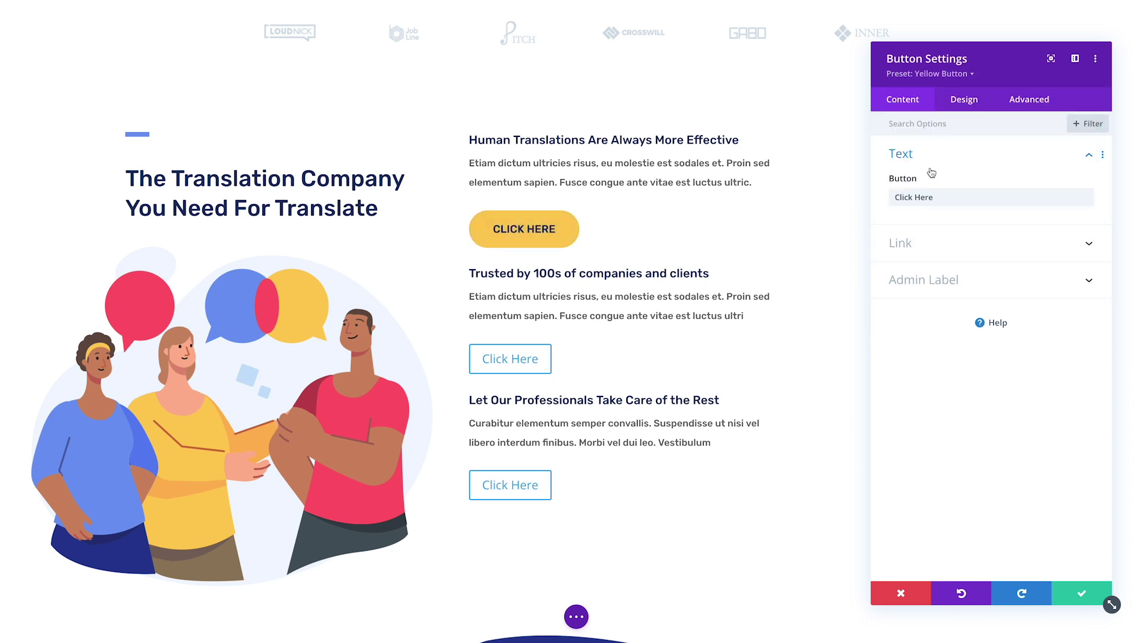
{"action": "left_click", "coordinate": [1066, 589]}
- Assign the Blue Button preset to the second Click Here button and Red Button to the third
{"action": "left_click", "coordinate": [511, 359]}
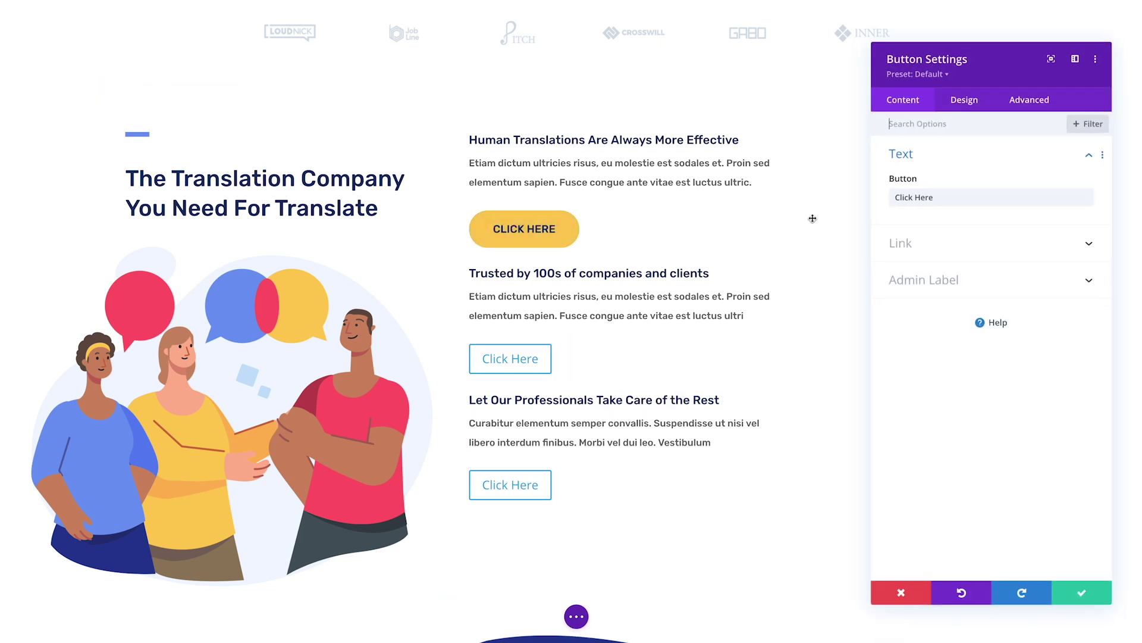
{"action": "left_click", "coordinate": [916, 74]}
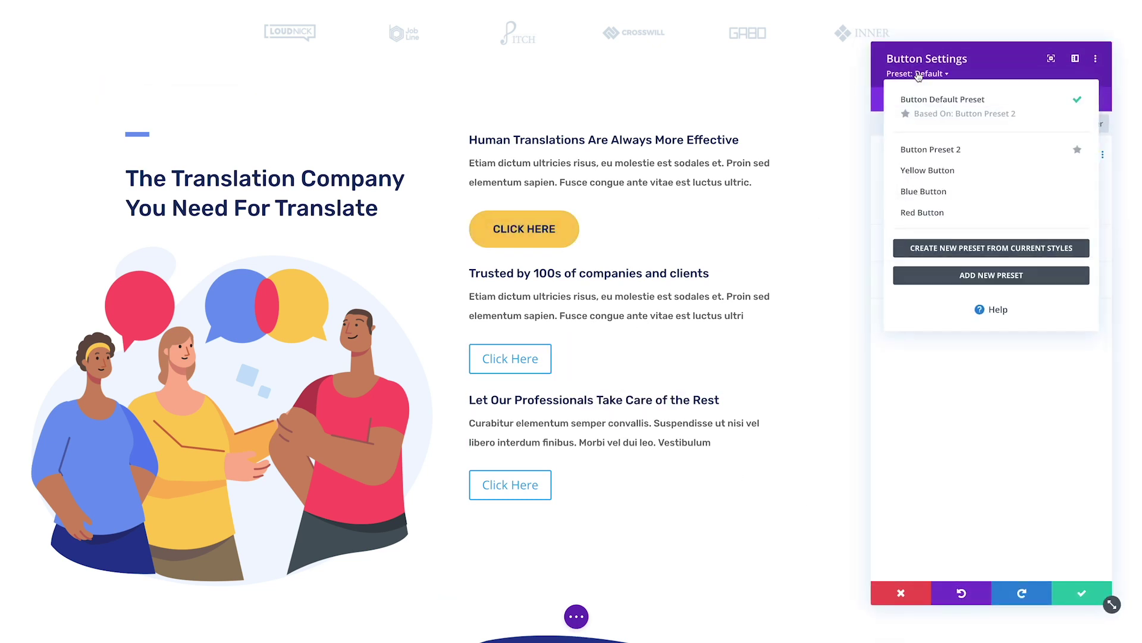
{"action": "left_click", "coordinate": [926, 191]}
{"action": "left_click", "coordinate": [1080, 592]}
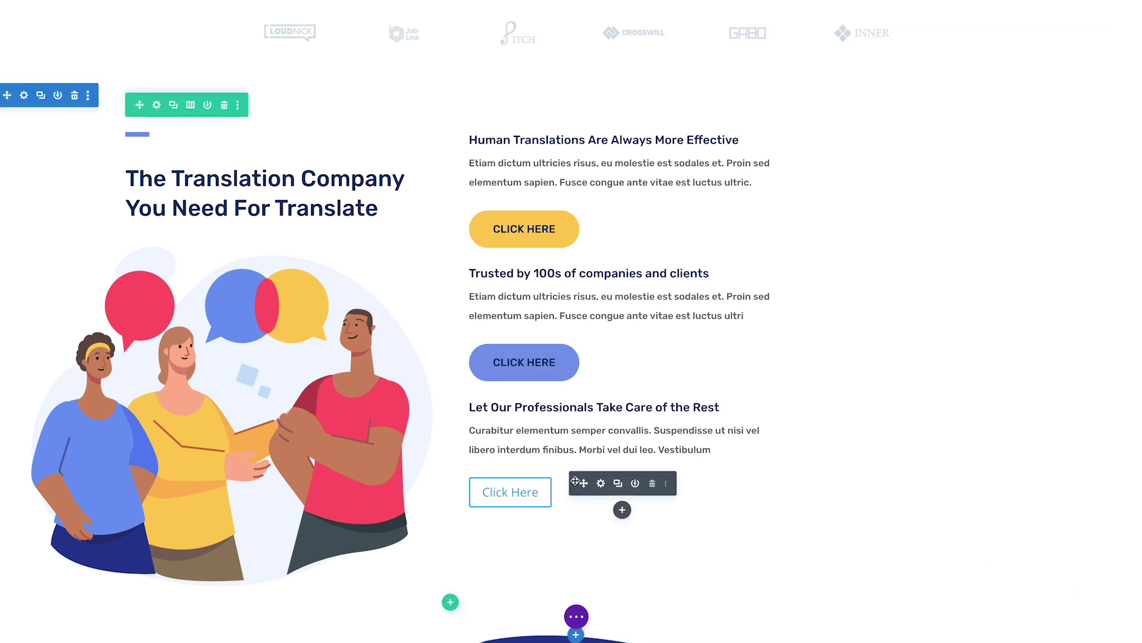
{"action": "left_click", "coordinate": [601, 484]}
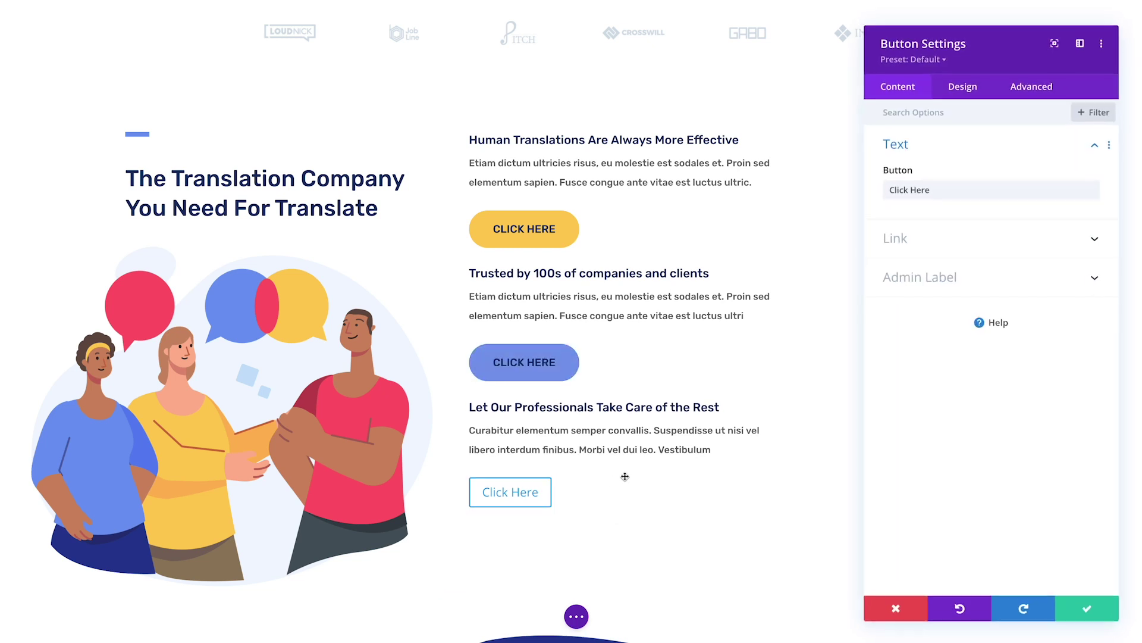
{"action": "left_click", "coordinate": [919, 77]}
{"action": "left_click", "coordinate": [923, 217]}
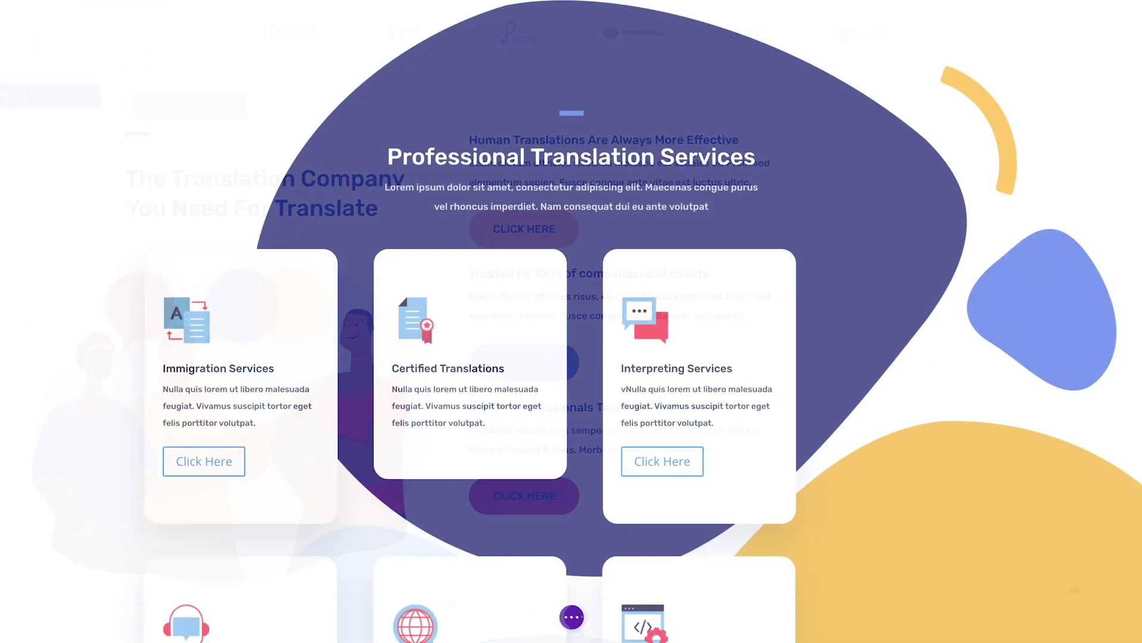
{"action": "scroll", "coordinate": [183, 488], "scroll_direction": "down", "scroll_amount": 4}
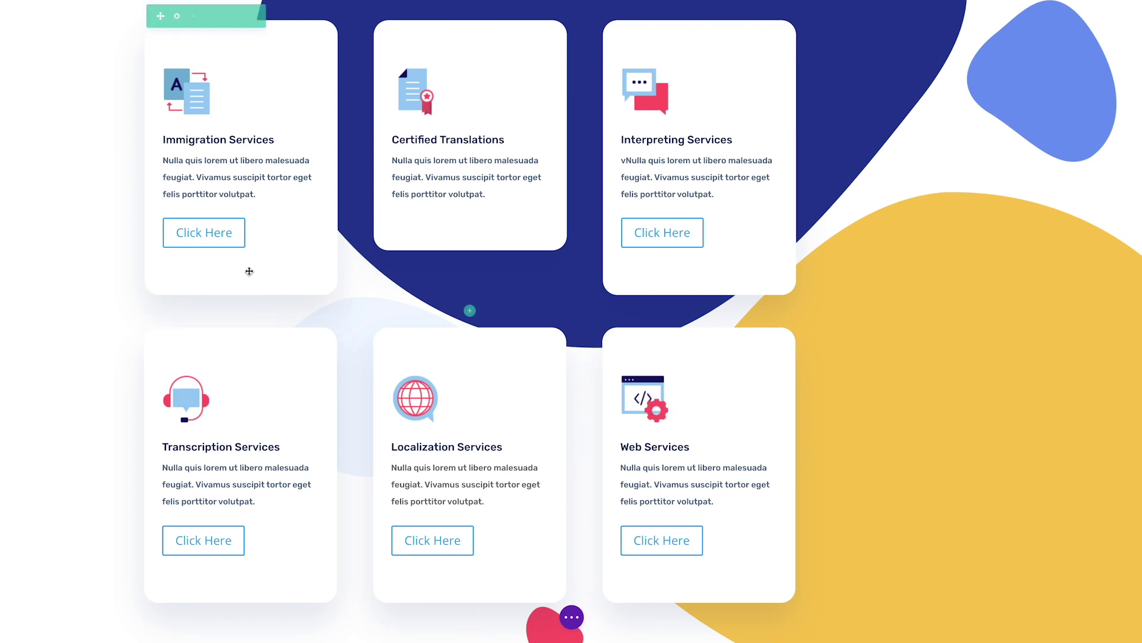
- Assign Yellow Button as the default button preset from the Immigration Services button's settings
{"action": "mouse_move", "coordinate": [236, 250]}
{"action": "left_click", "coordinate": [220, 225]}
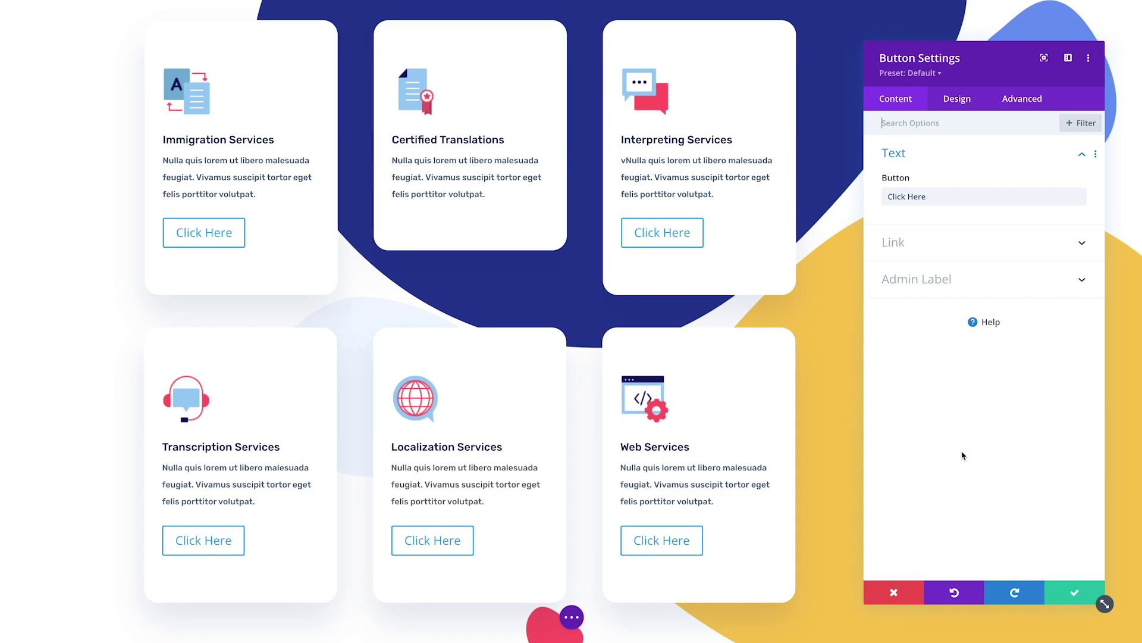
{"action": "left_click", "coordinate": [939, 74]}
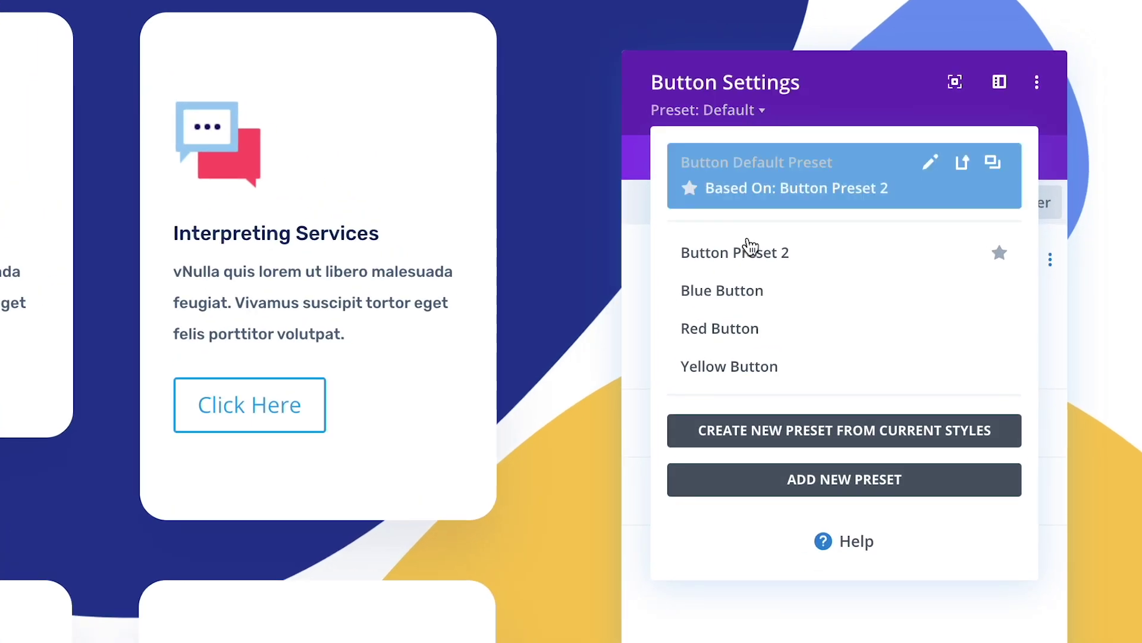
{"action": "mouse_move", "coordinate": [833, 281]}
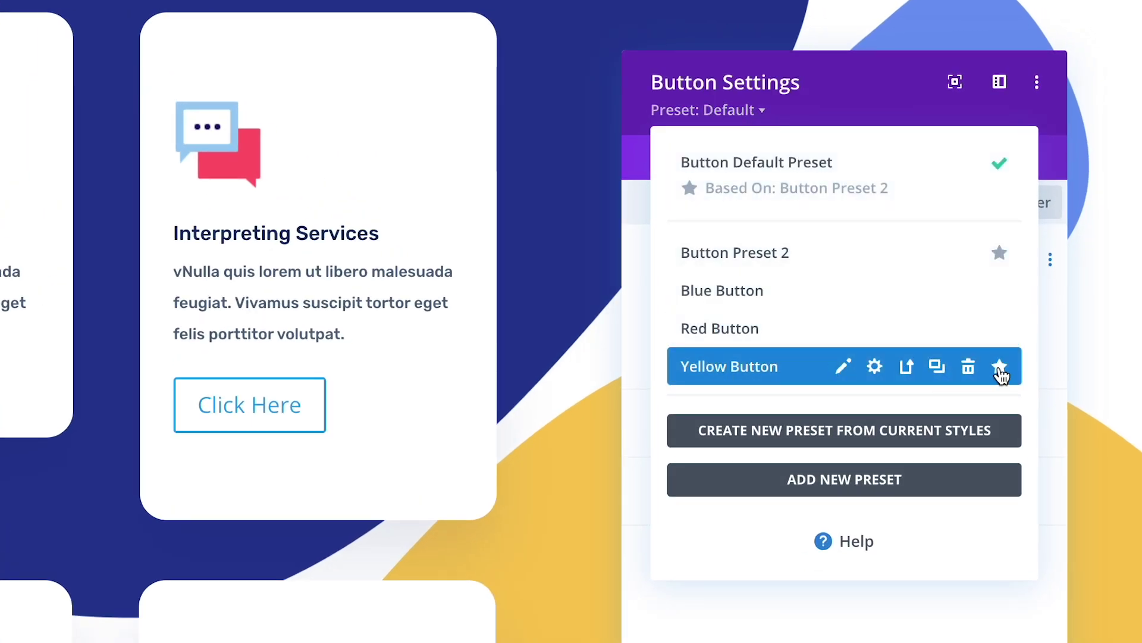
{"action": "left_click", "coordinate": [999, 367]}
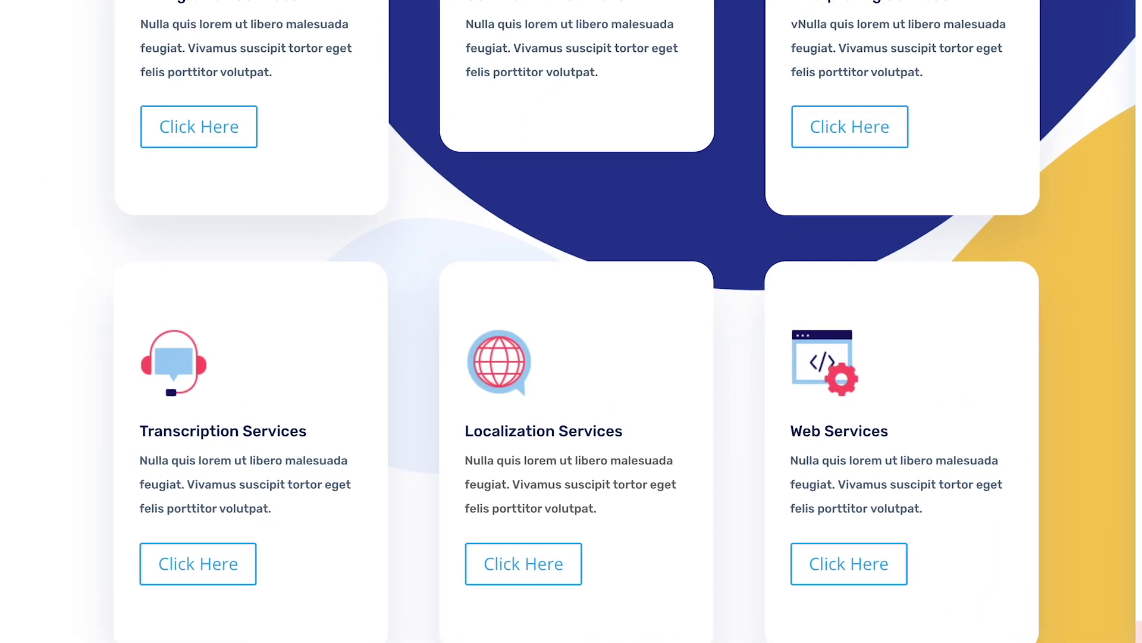
{"action": "left_click", "coordinate": [1026, 595]}
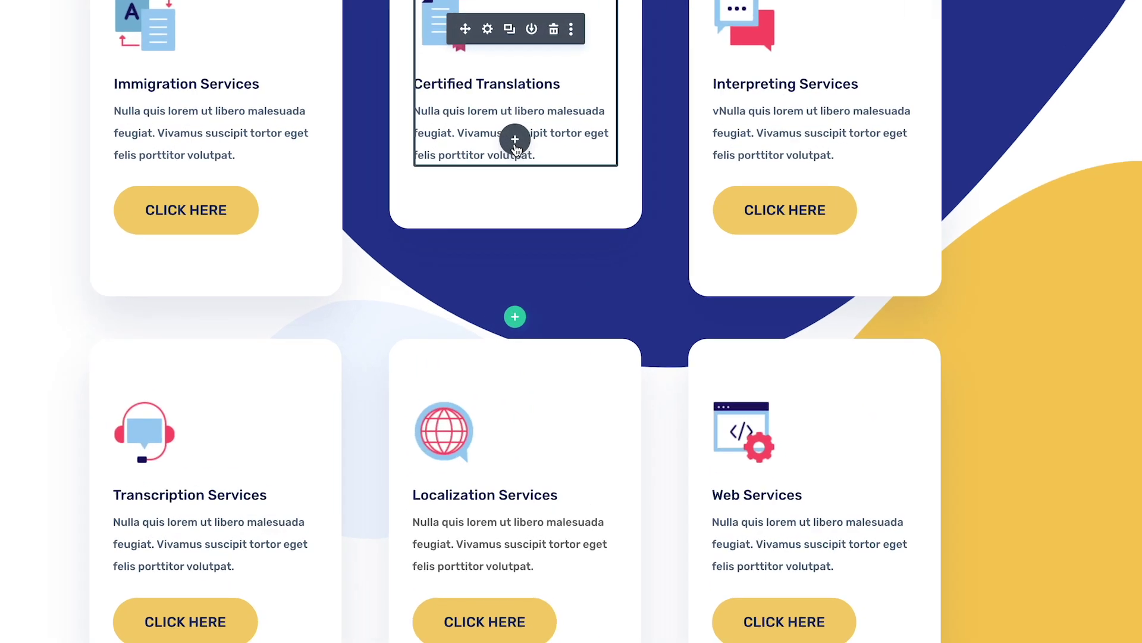
- Insert a Button module into the Certified Translations card
{"action": "left_click", "coordinate": [470, 182]}
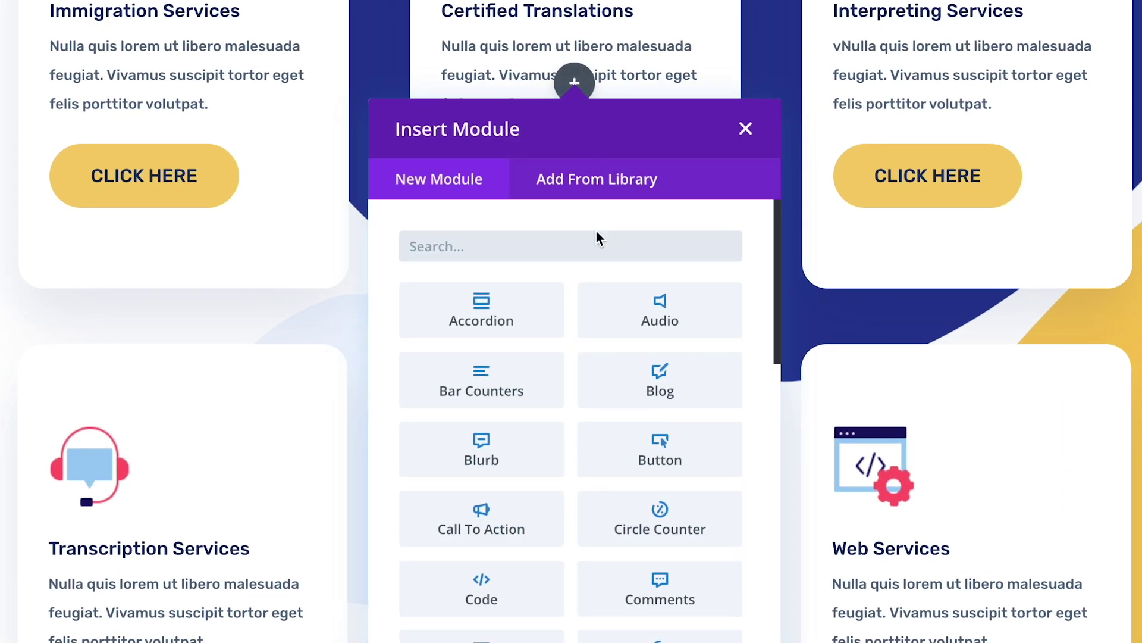
{"action": "left_click", "coordinate": [639, 447]}
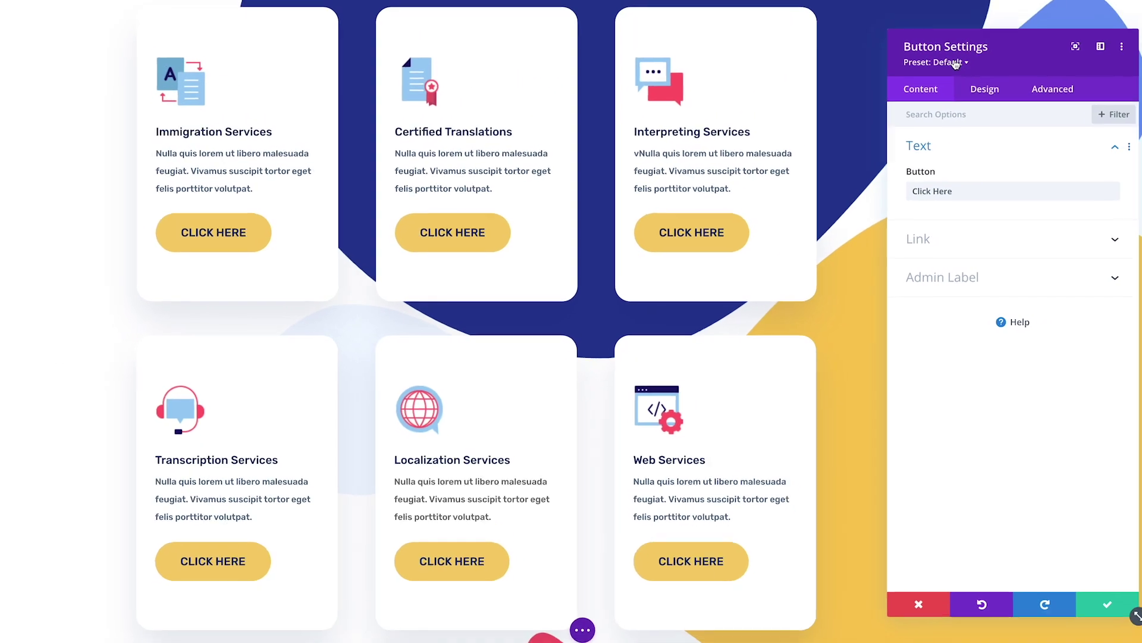
{"action": "left_click", "coordinate": [1016, 27]}
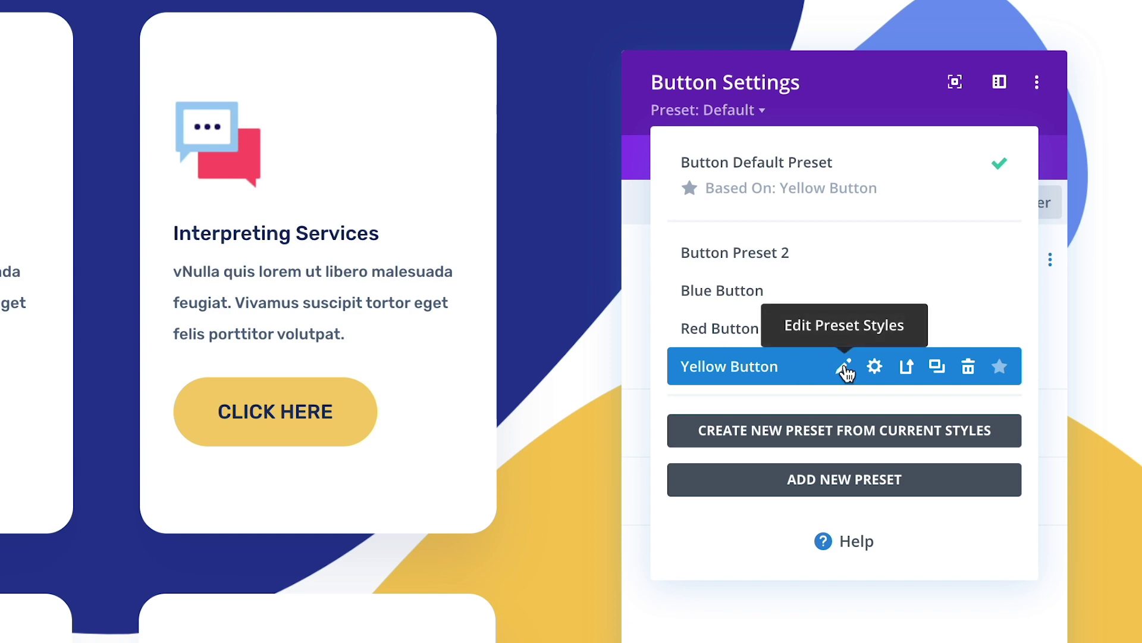
- Edit the Yellow Button preset to center-align buttons, add a Box Shadow preset, and save
{"action": "left_click", "coordinate": [844, 367]}
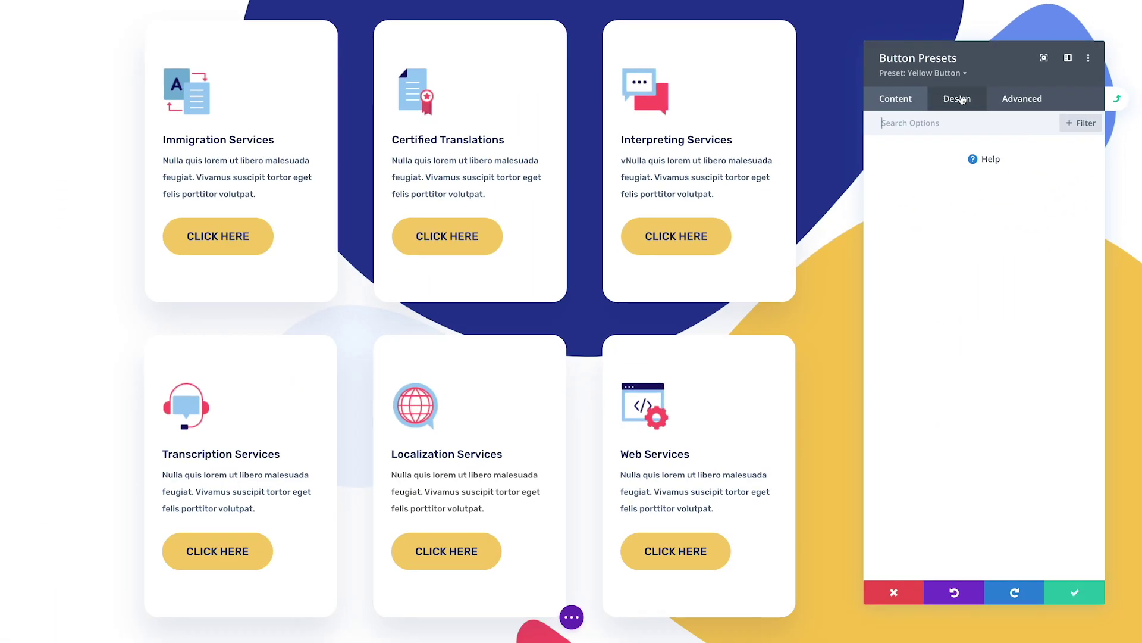
{"action": "left_click", "coordinate": [832, 154]}
{"action": "left_click", "coordinate": [964, 152]}
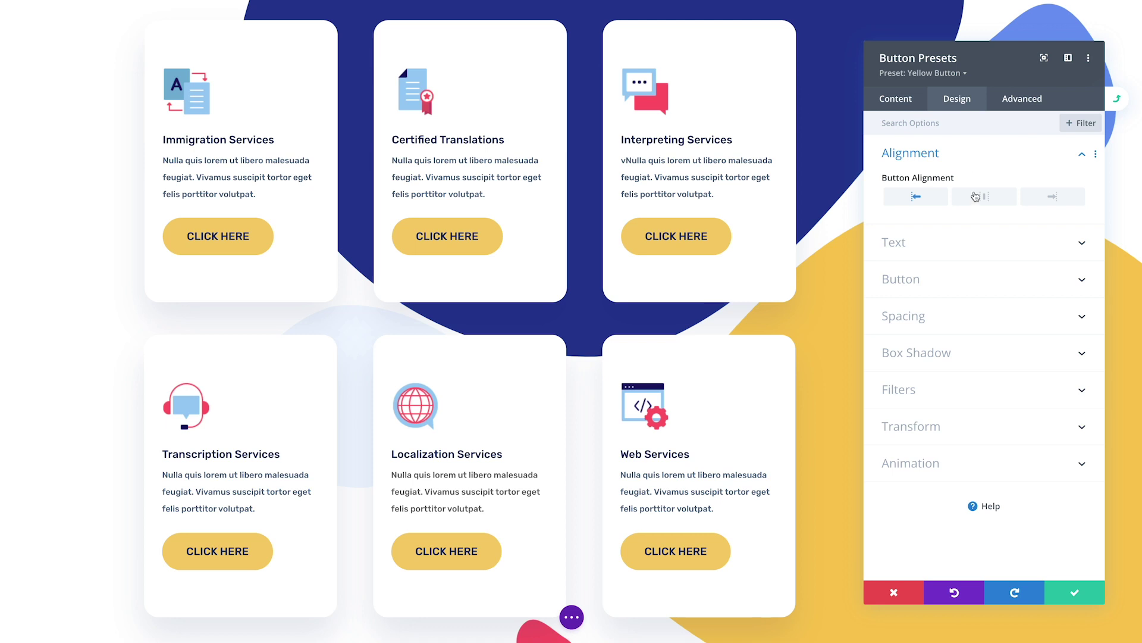
{"action": "left_click", "coordinate": [981, 198]}
{"action": "left_click", "coordinate": [957, 354]}
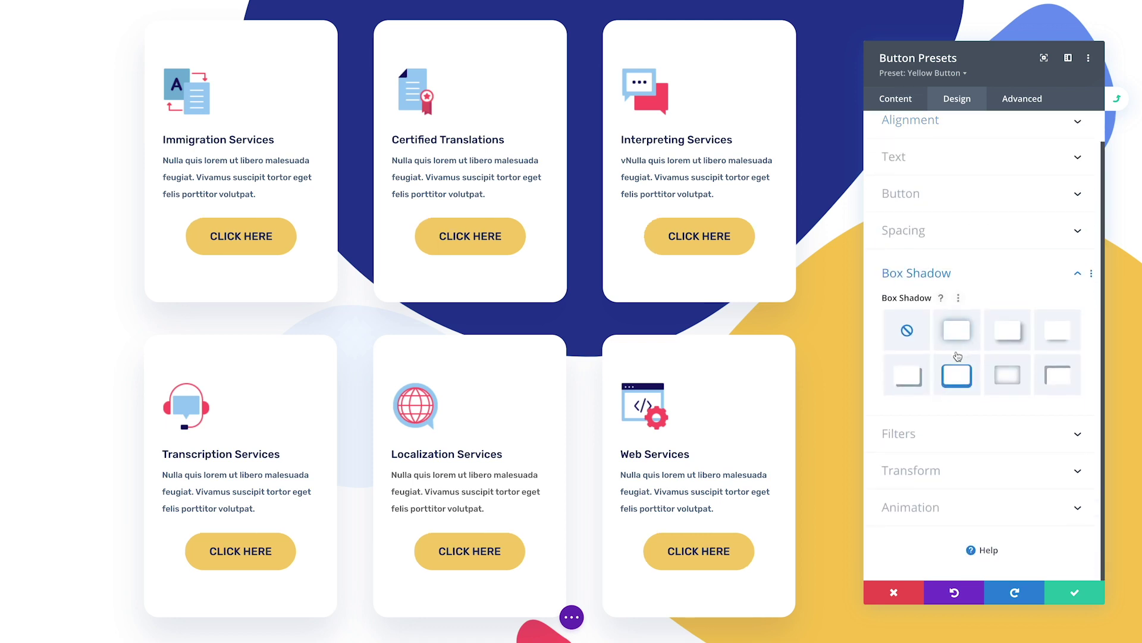
{"action": "left_click", "coordinate": [1071, 347]}
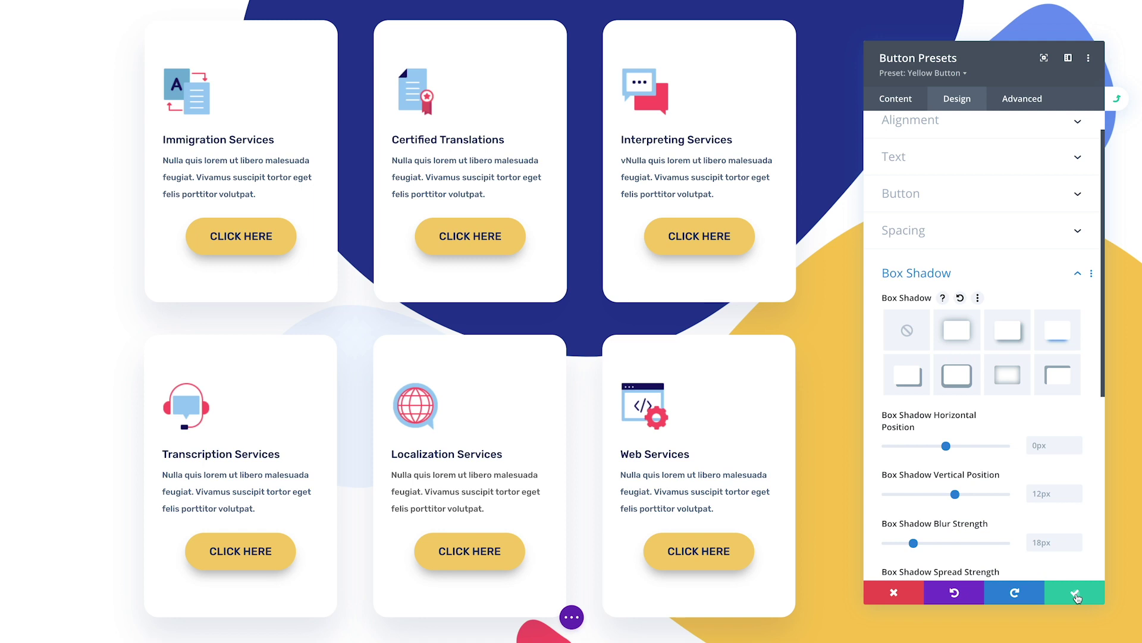
{"action": "left_click", "coordinate": [1077, 597]}
{"action": "left_click", "coordinate": [1036, 597]}
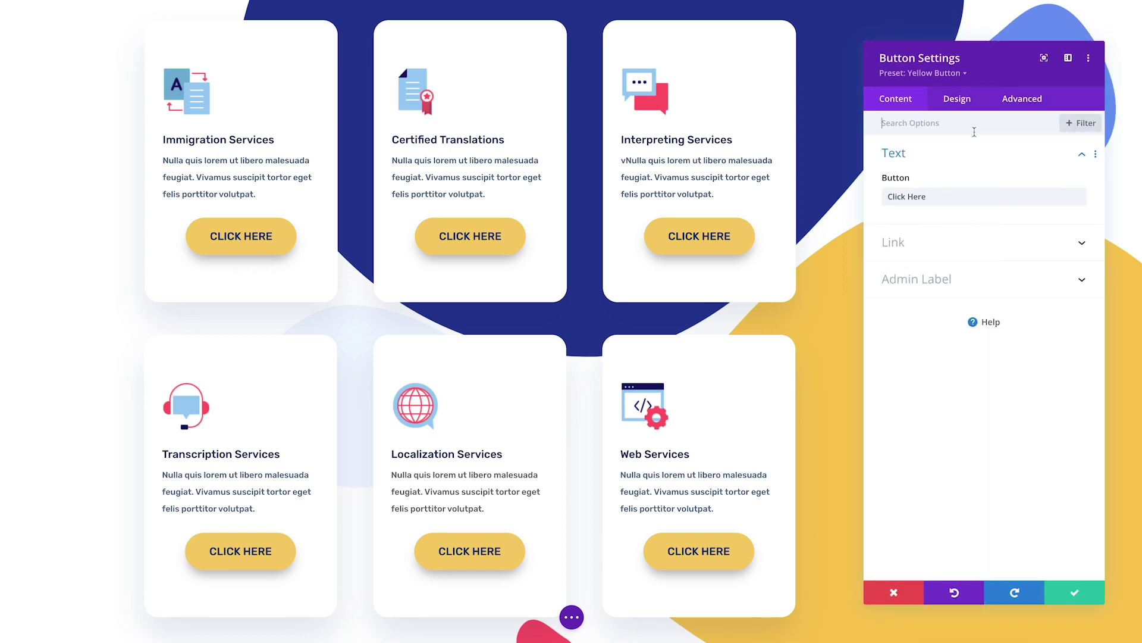
- Give the Certified Translations button a blue background and 25px text, then save
{"action": "left_click", "coordinate": [963, 102]}
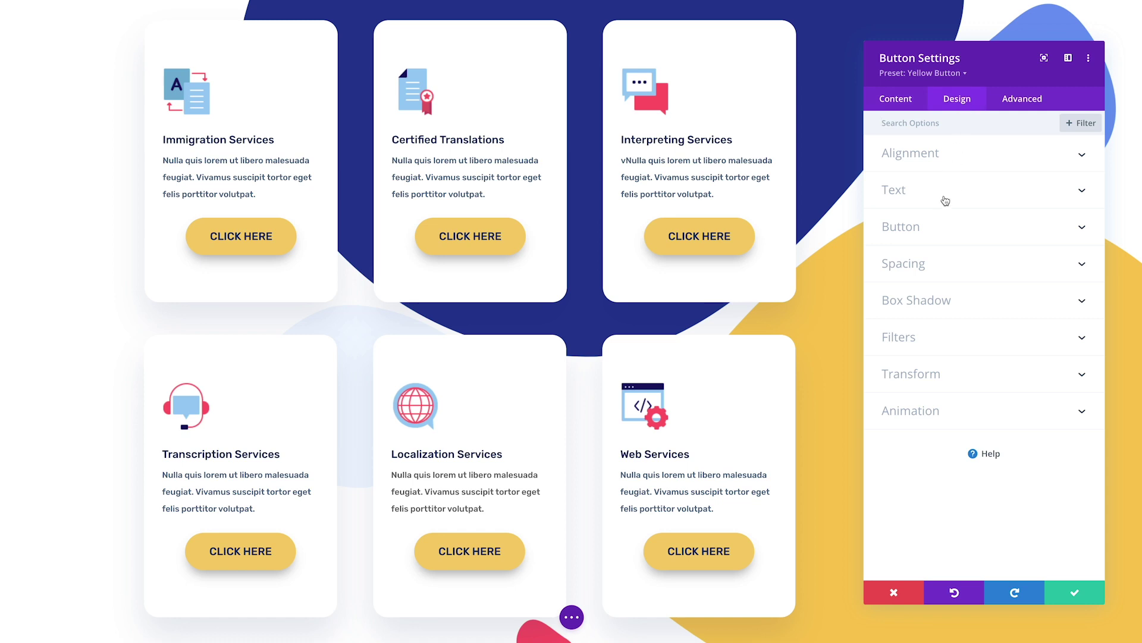
{"action": "left_click", "coordinate": [940, 229]}
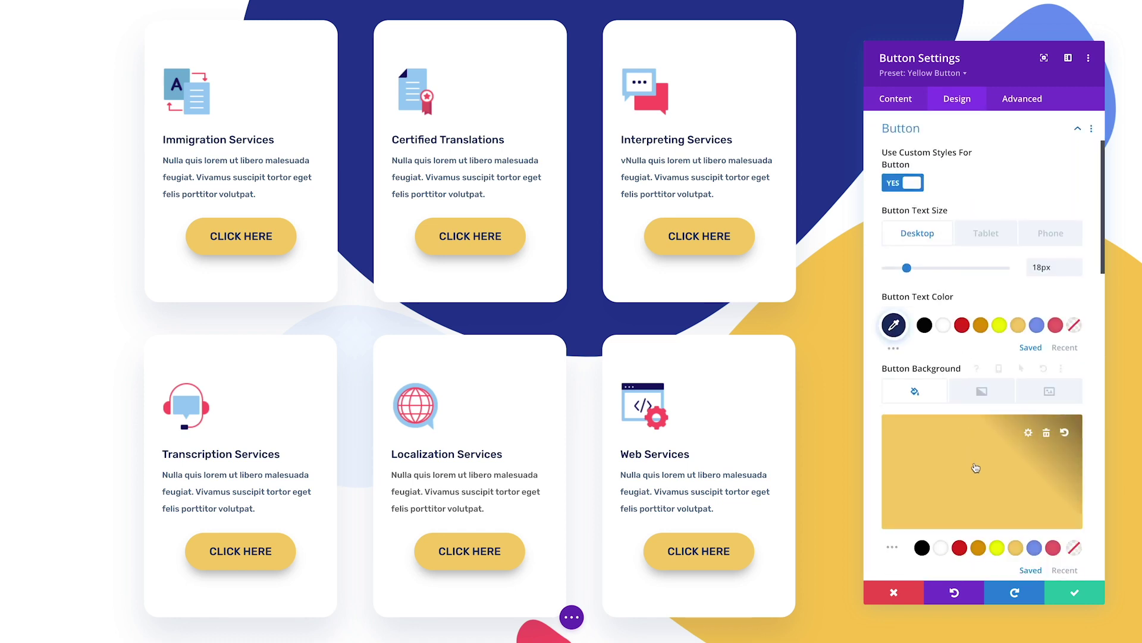
{"action": "left_click", "coordinate": [976, 468]}
{"action": "left_click", "coordinate": [1000, 433]}
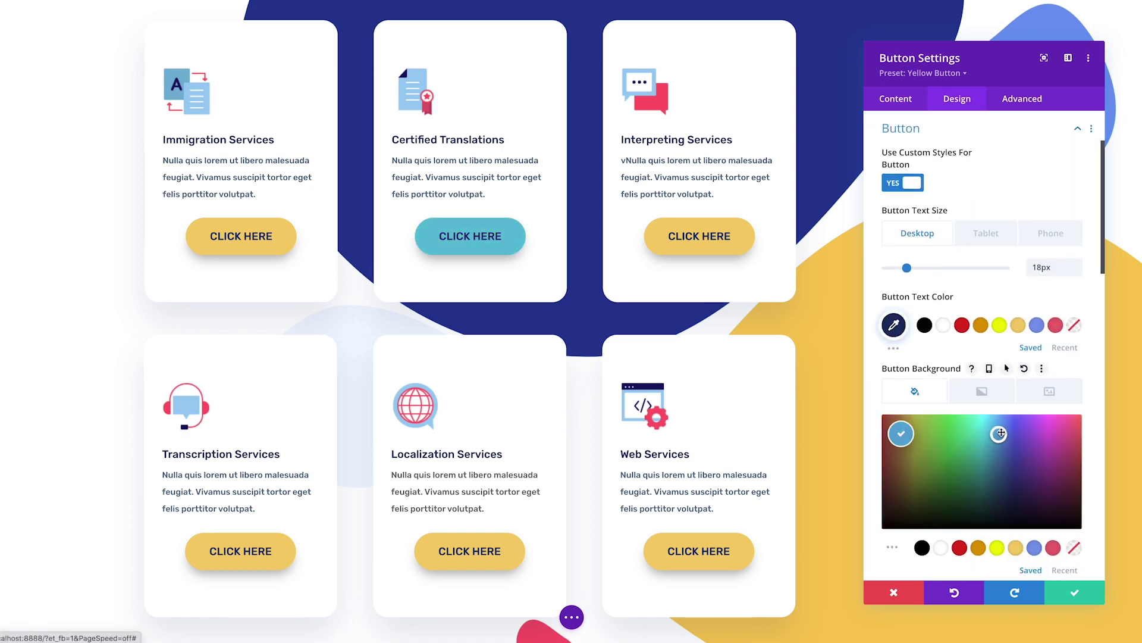
{"action": "mouse_move", "coordinate": [1001, 432]}
{"action": "left_mouse_down"}
{"action": "mouse_move", "coordinate": [1020, 425]}
{"action": "mouse_move", "coordinate": [977, 429]}
{"action": "mouse_move", "coordinate": [987, 466]}
{"action": "mouse_move", "coordinate": [1011, 421]}
{"action": "left_mouse_up"}
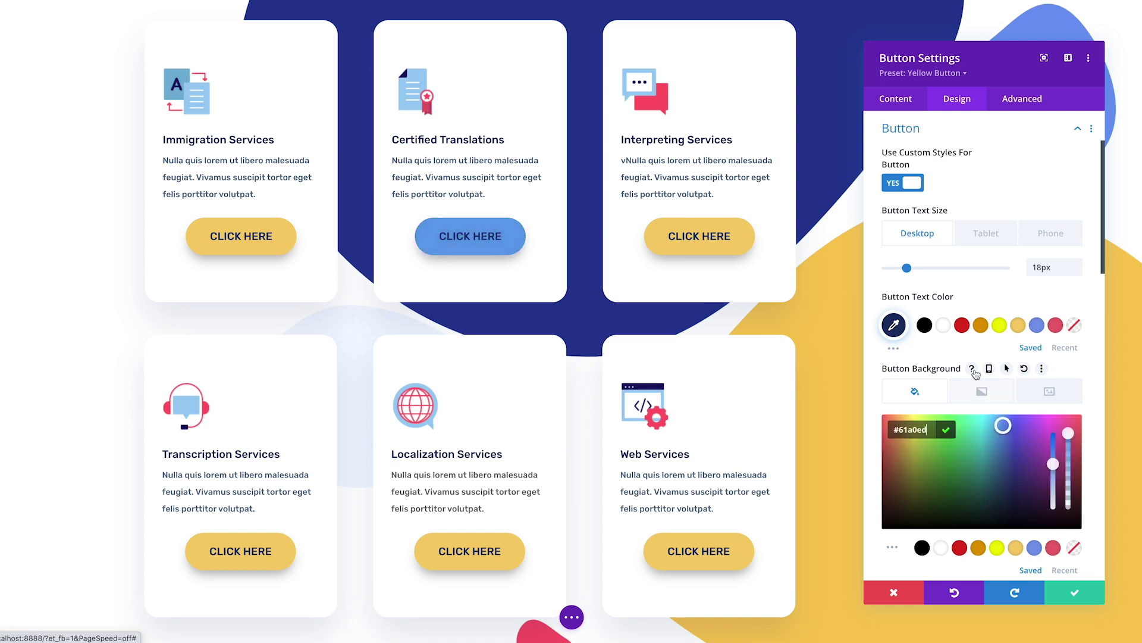
{"action": "mouse_move", "coordinate": [907, 268]}
{"action": "left_mouse_down"}
{"action": "mouse_move", "coordinate": [933, 272]}
{"action": "mouse_move", "coordinate": [902, 275]}
{"action": "mouse_move", "coordinate": [930, 275]}
{"action": "mouse_move", "coordinate": [916, 271]}
{"action": "left_mouse_up"}
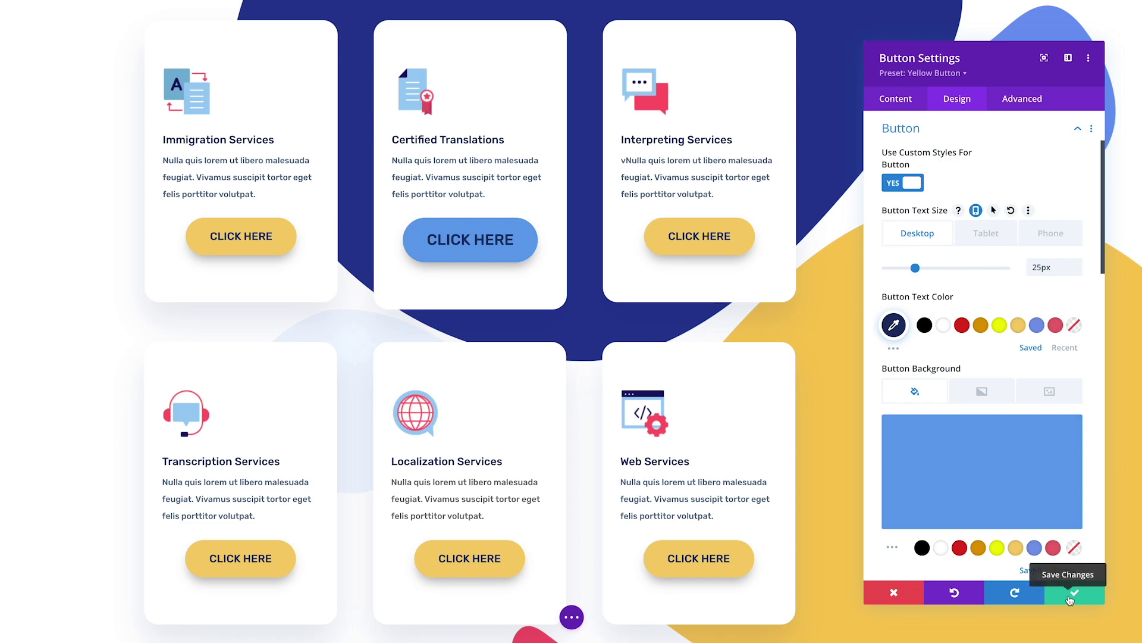
{"action": "left_click", "coordinate": [1069, 598]}
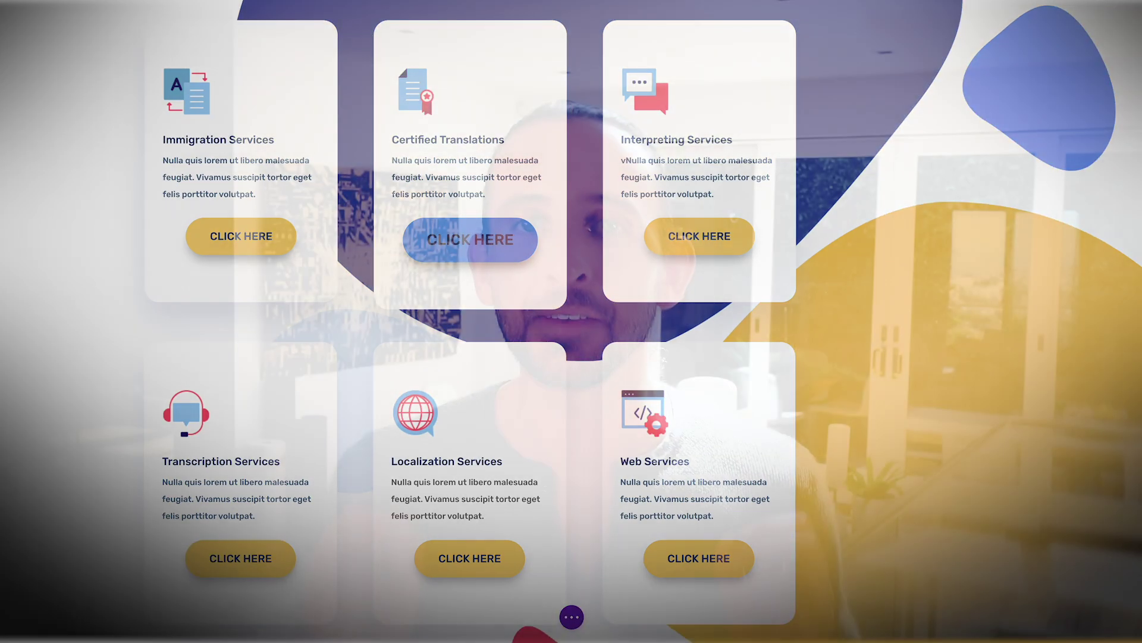